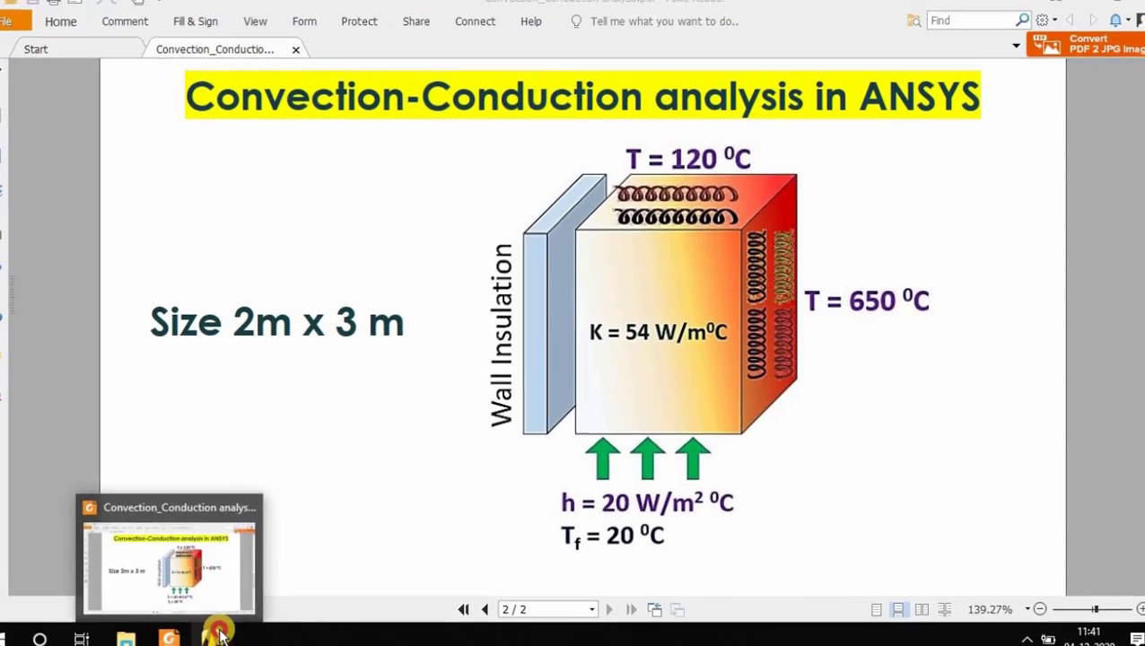
Filter the ANSYS preferences to show thermal analysis options only.
{"action": "left_click", "coordinate": [287, 552]}
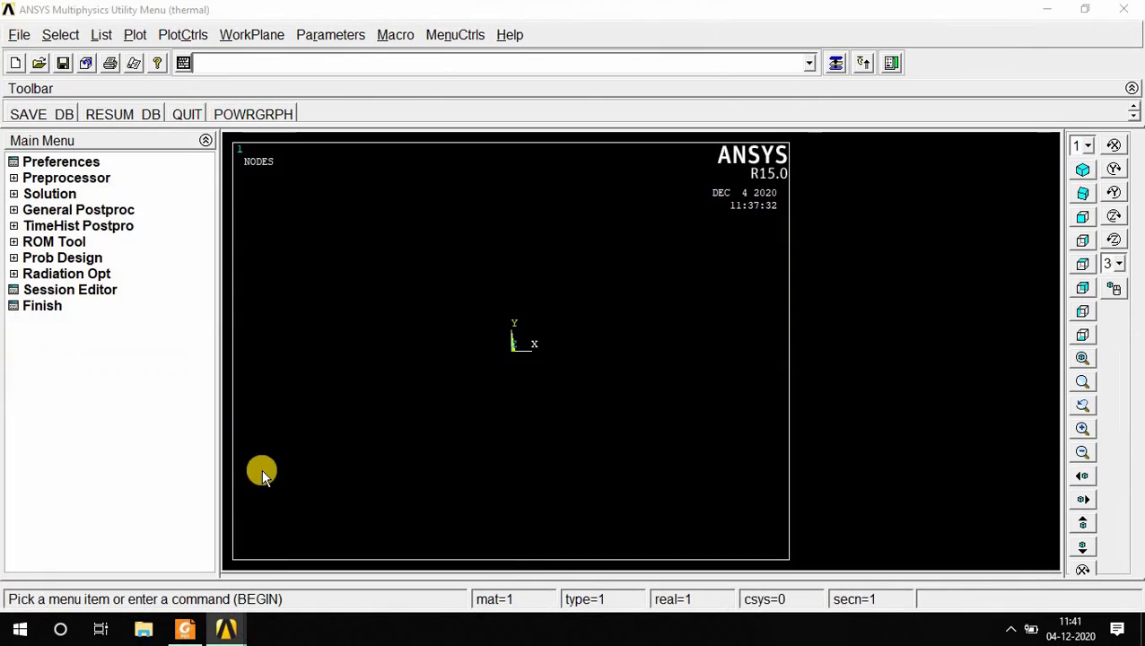
{"action": "left_click", "coordinate": [71, 169]}
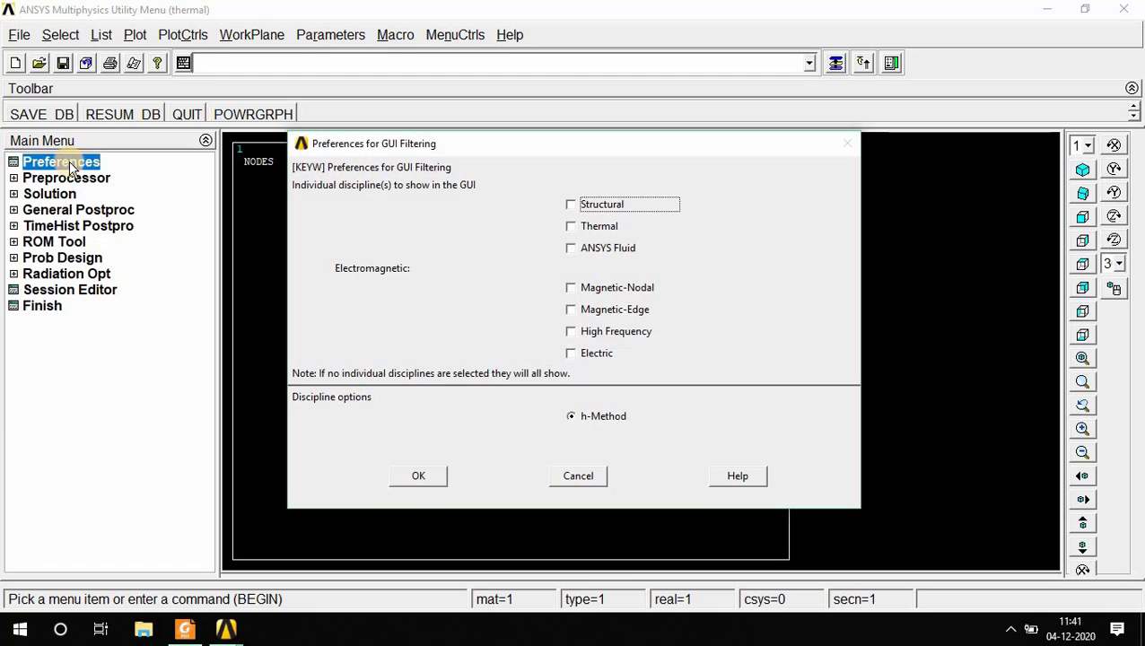
{"action": "left_click", "coordinate": [571, 227]}
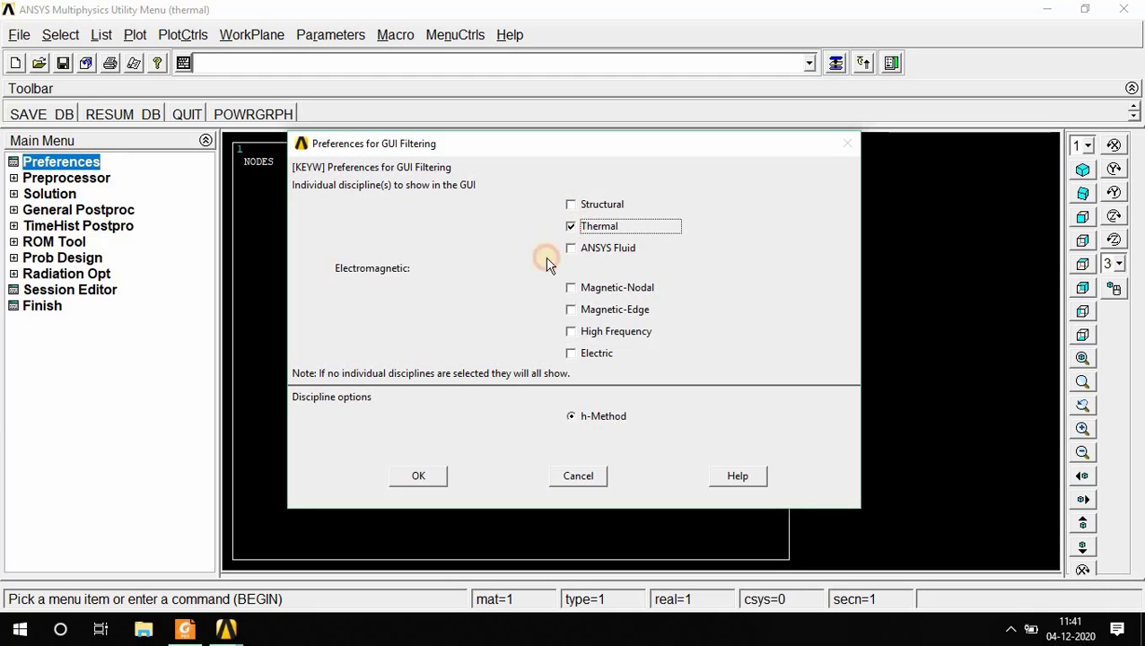
{"action": "left_click", "coordinate": [425, 476]}
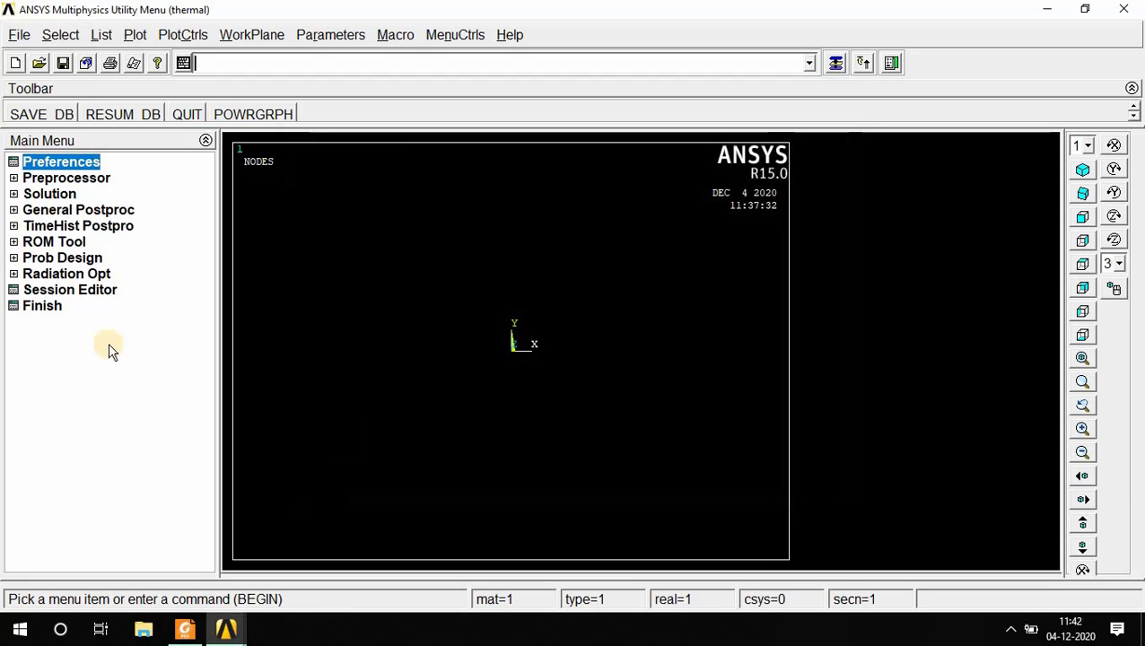
Add element type 1 as the Thermal Mass Solid Quad 4node 55 (PLANE55), keeping Plane behavior.
{"action": "left_click", "coordinate": [16, 179]}
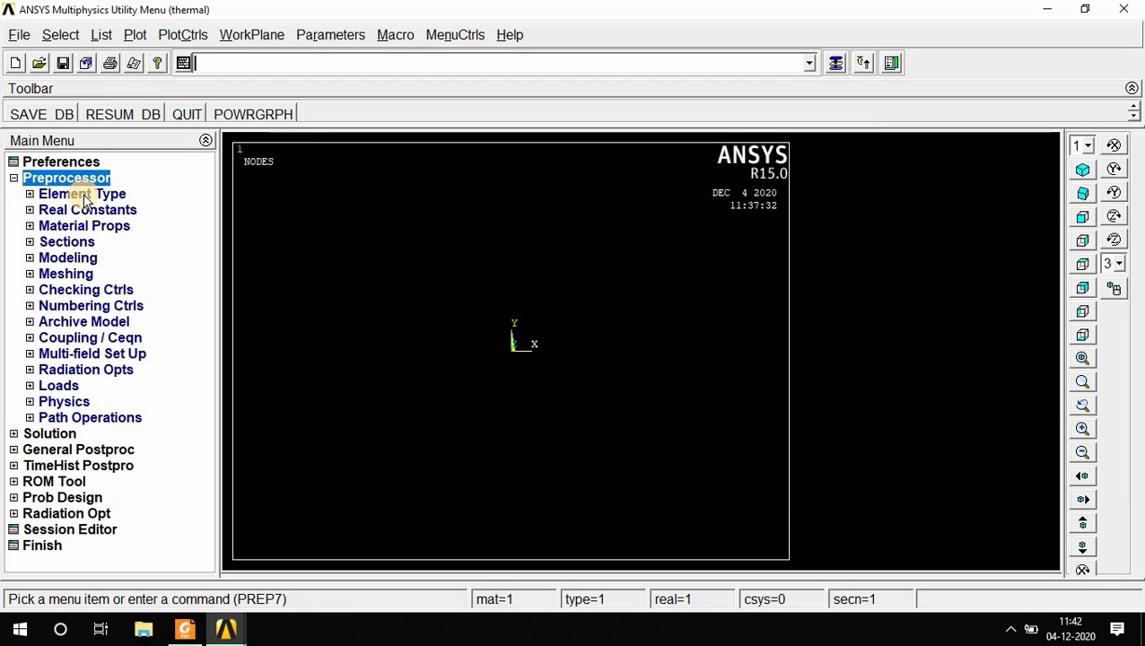
{"action": "left_click", "coordinate": [83, 197]}
{"action": "left_click", "coordinate": [109, 212]}
{"action": "left_click", "coordinate": [136, 429]}
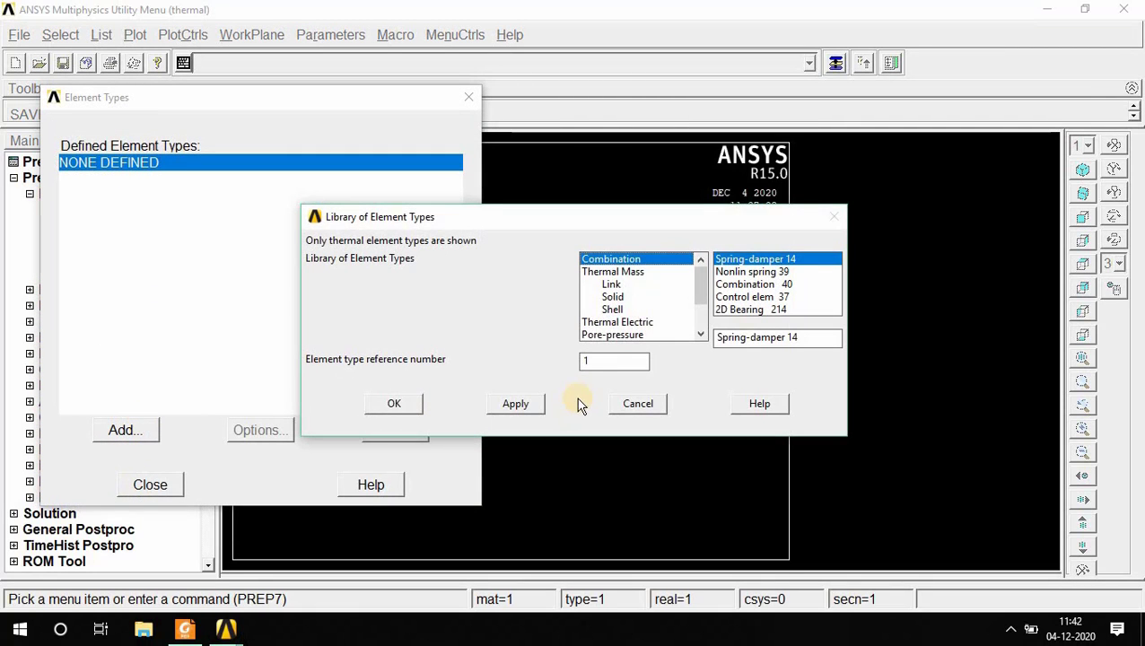
{"action": "left_click", "coordinate": [619, 297]}
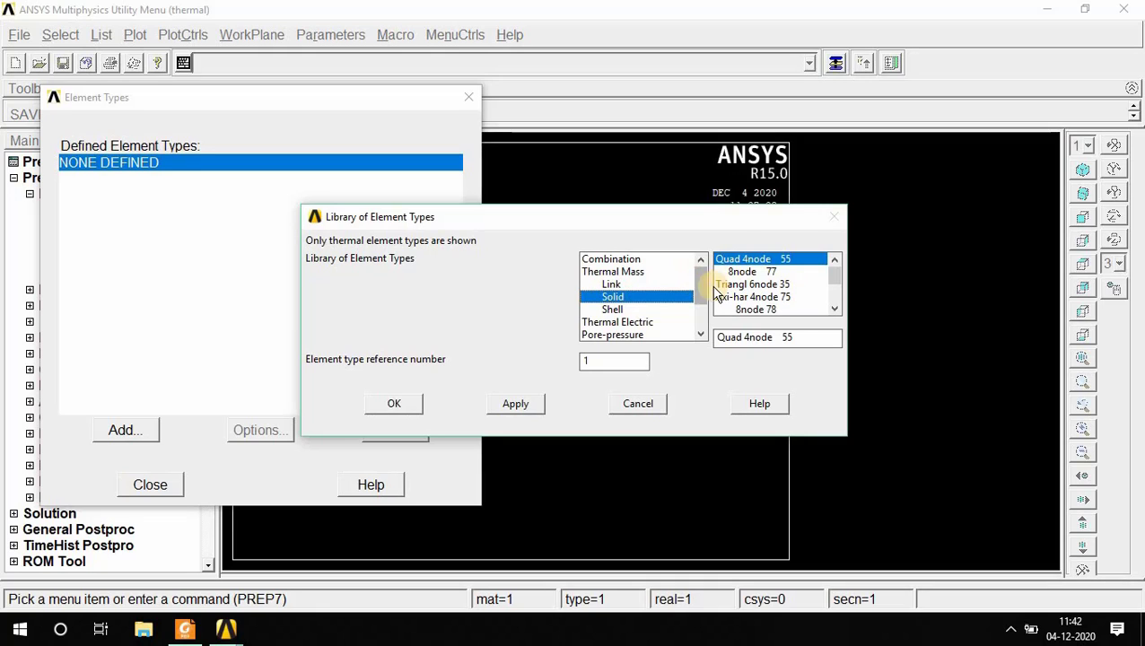
{"action": "left_click", "coordinate": [399, 404]}
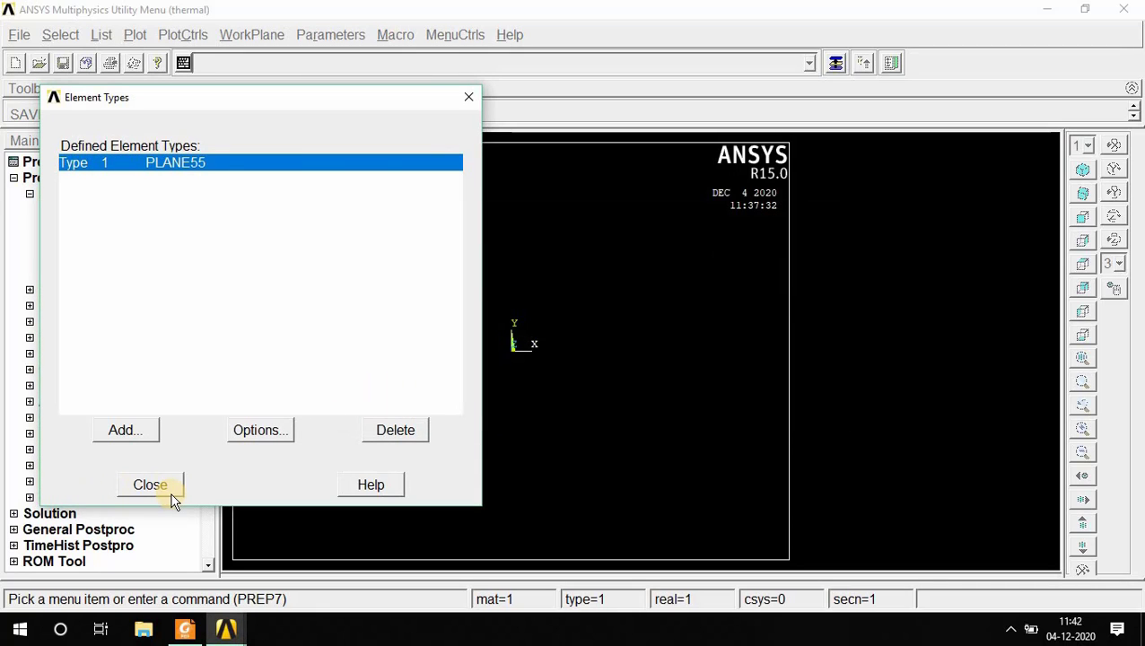
{"action": "left_click", "coordinate": [287, 437]}
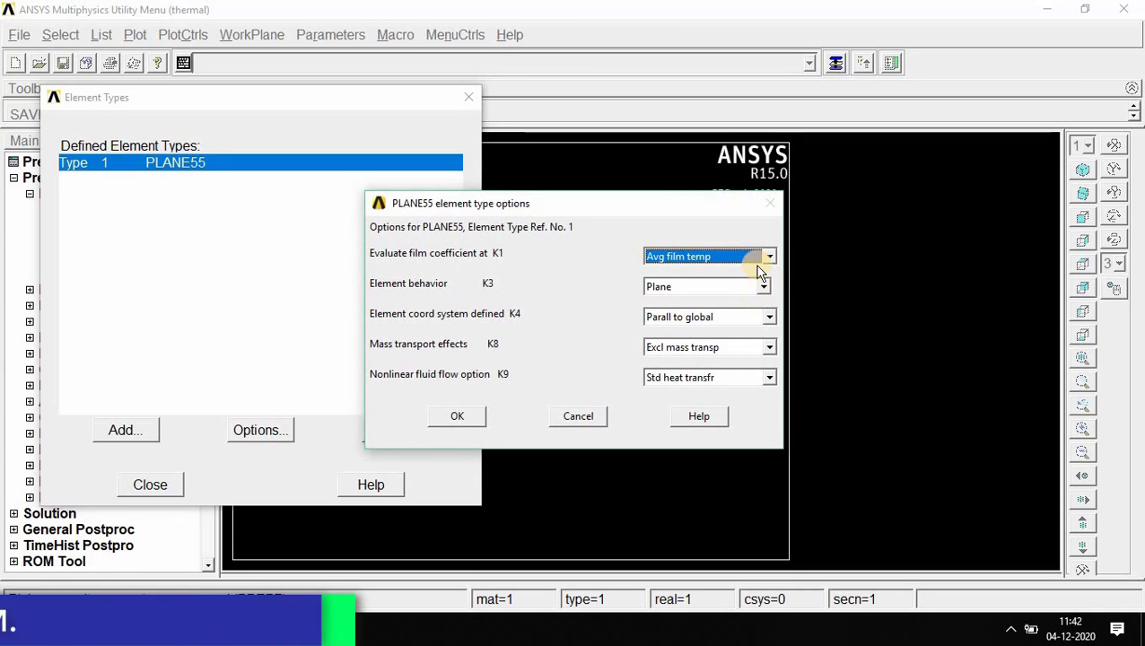
{"action": "left_click", "coordinate": [769, 284]}
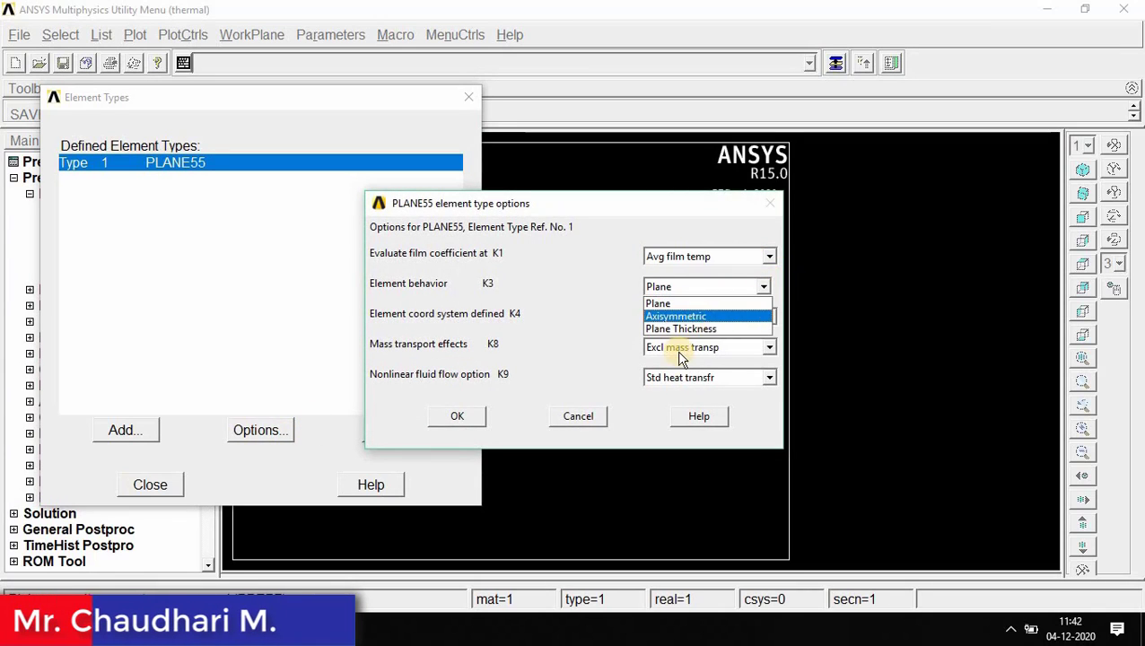
{"action": "left_click", "coordinate": [582, 415]}
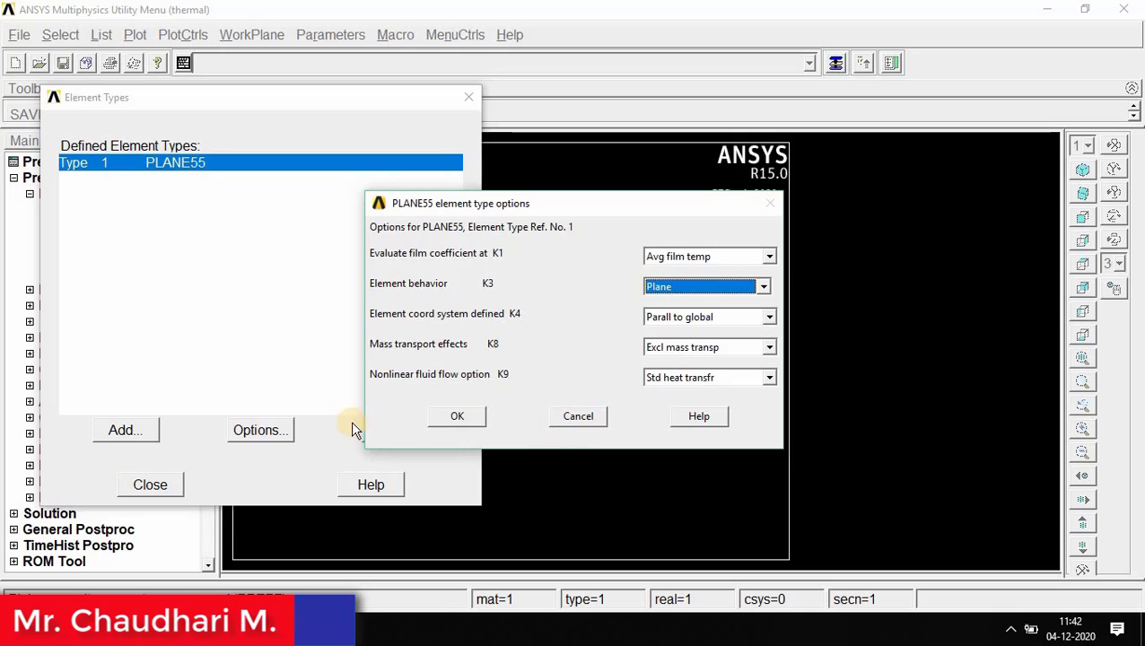
{"action": "left_click", "coordinate": [582, 416]}
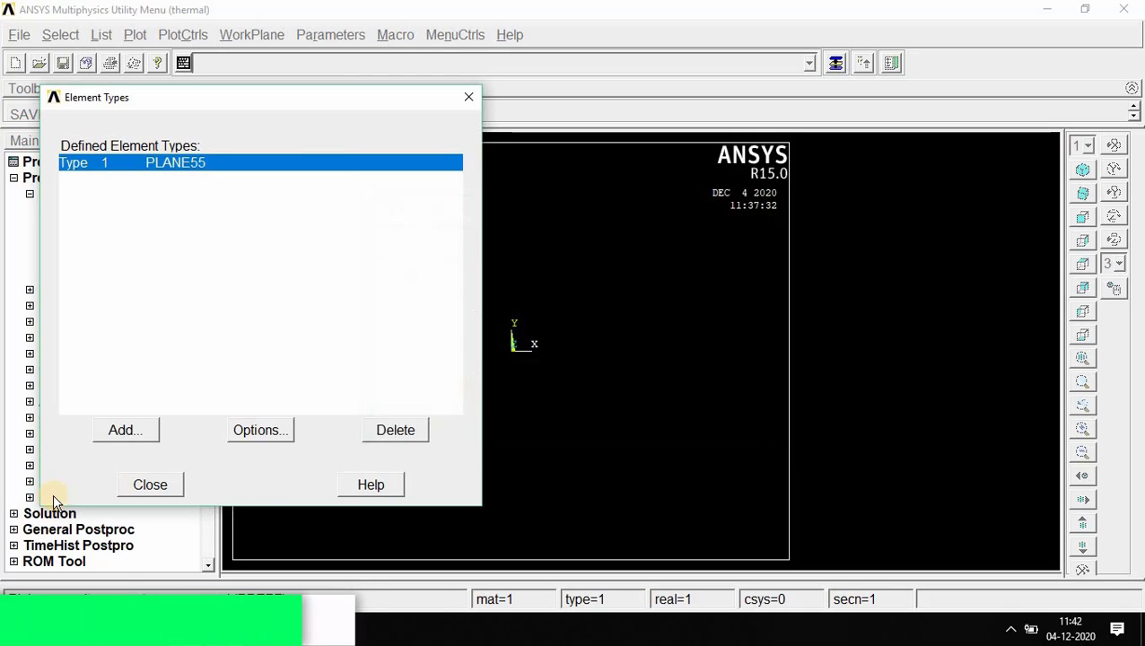
{"action": "left_click", "coordinate": [142, 485]}
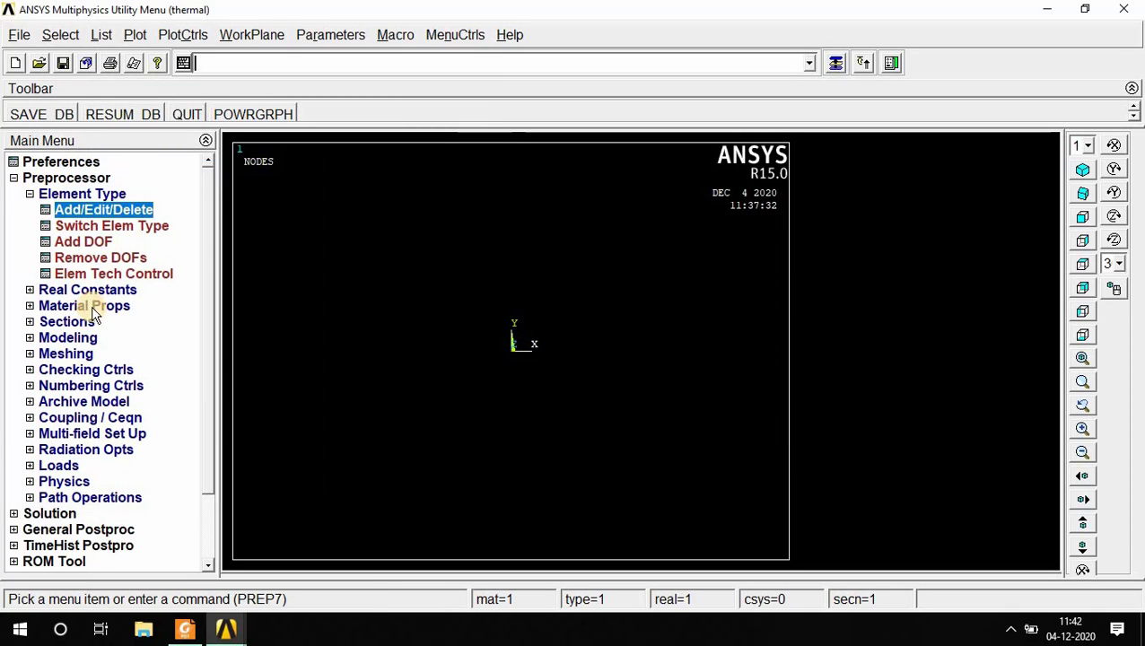
Enter isotropic thermal conductivity KXX = 54 for material model 1 and exit the material editor.
{"action": "left_click", "coordinate": [88, 307]}
{"action": "left_click", "coordinate": [123, 297]}
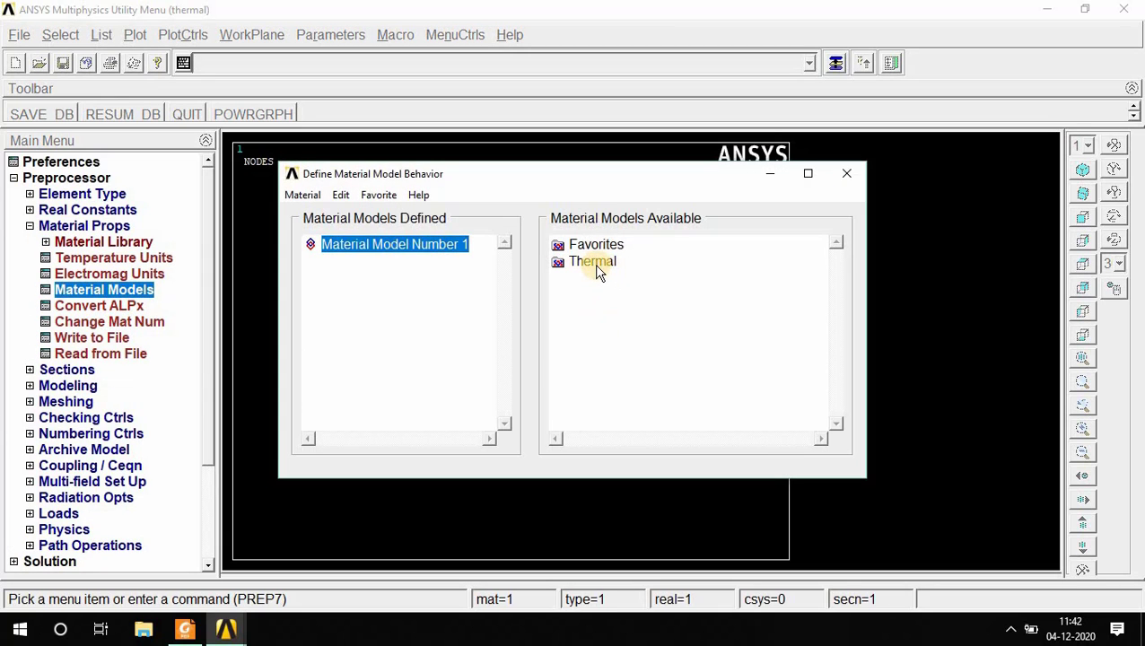
{"action": "double_click", "coordinate": [596, 263]}
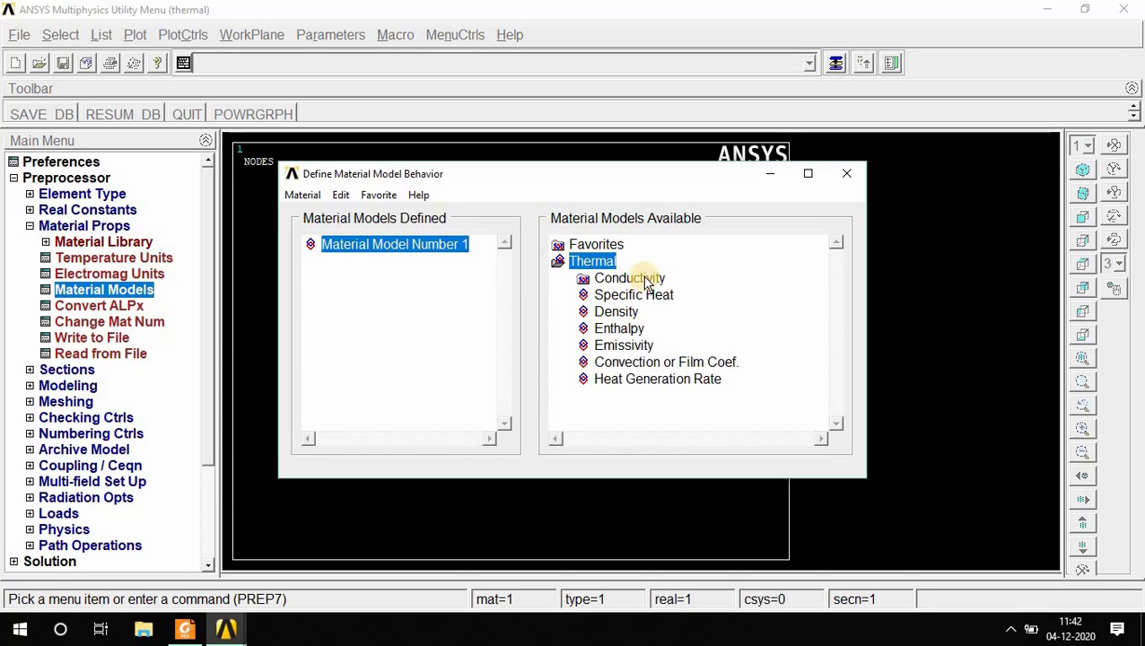
{"action": "double_click", "coordinate": [648, 280]}
{"action": "double_click", "coordinate": [648, 295]}
{"action": "left_click", "coordinate": [184, 629]}
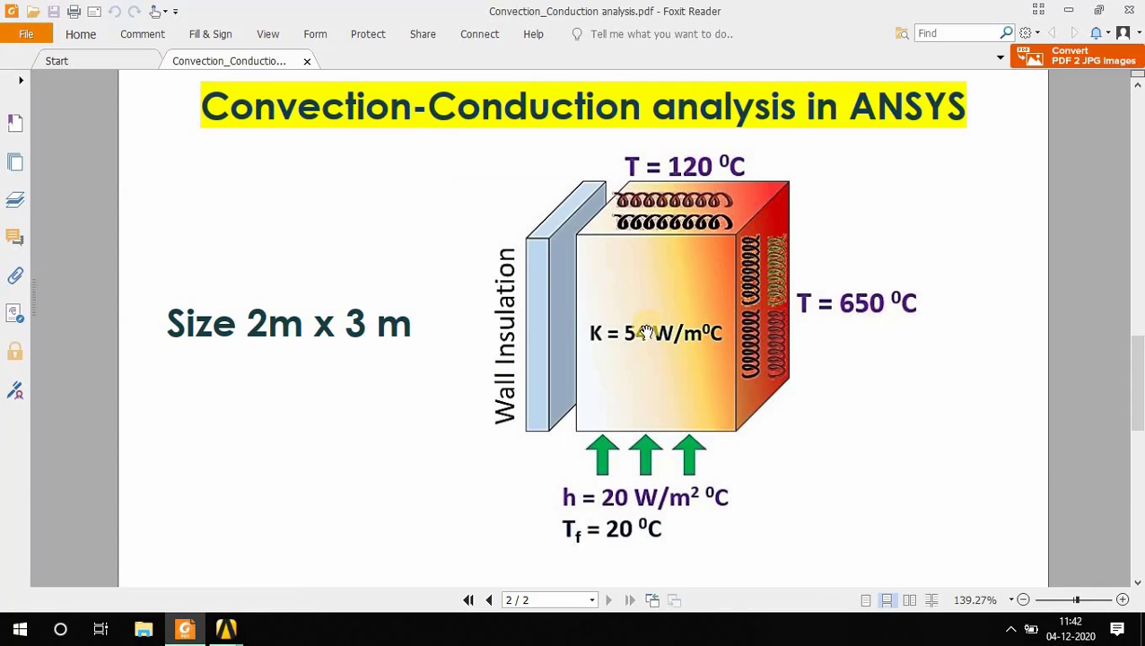
{"action": "left_click", "coordinate": [225, 629]}
{"action": "type", "text": "54"}
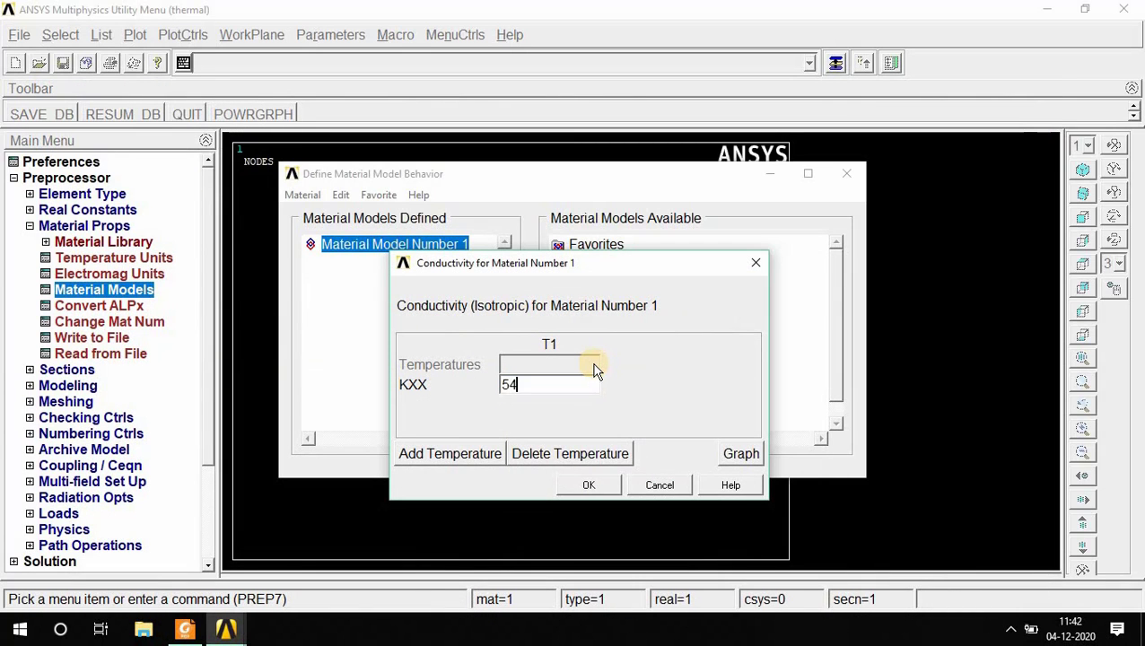
{"action": "left_click", "coordinate": [591, 485]}
{"action": "left_click", "coordinate": [303, 195]}
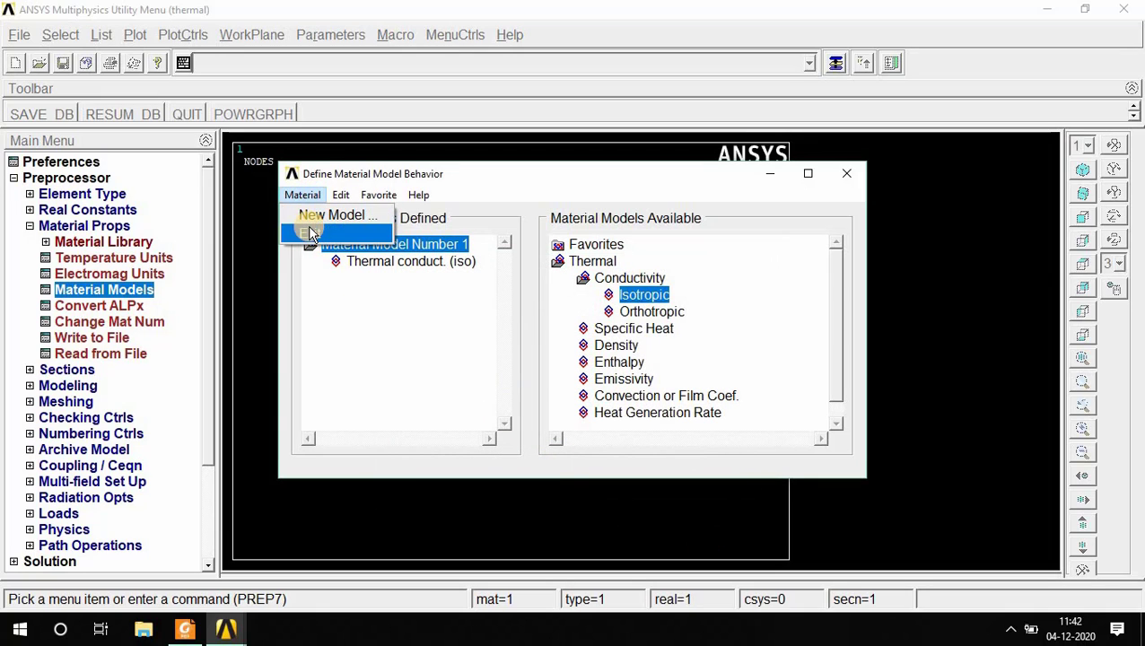
{"action": "left_click", "coordinate": [310, 231]}
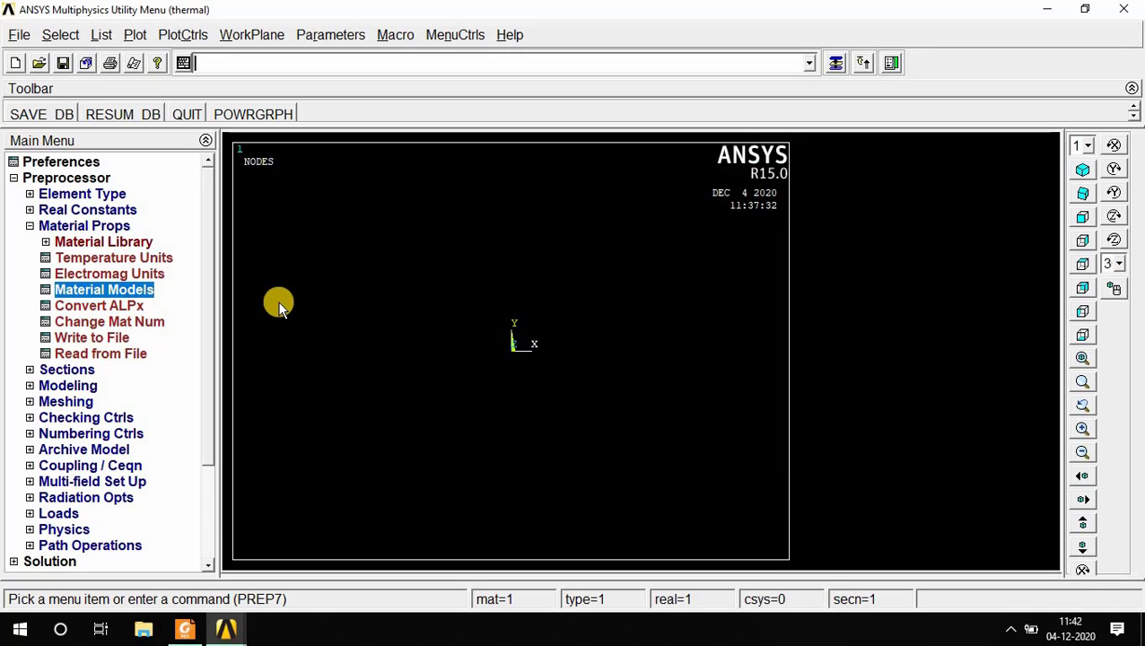
Create a rectangle by two corners at WP X 0, Y 0 with width 2 and height 3.
{"action": "left_click", "coordinate": [77, 386]}
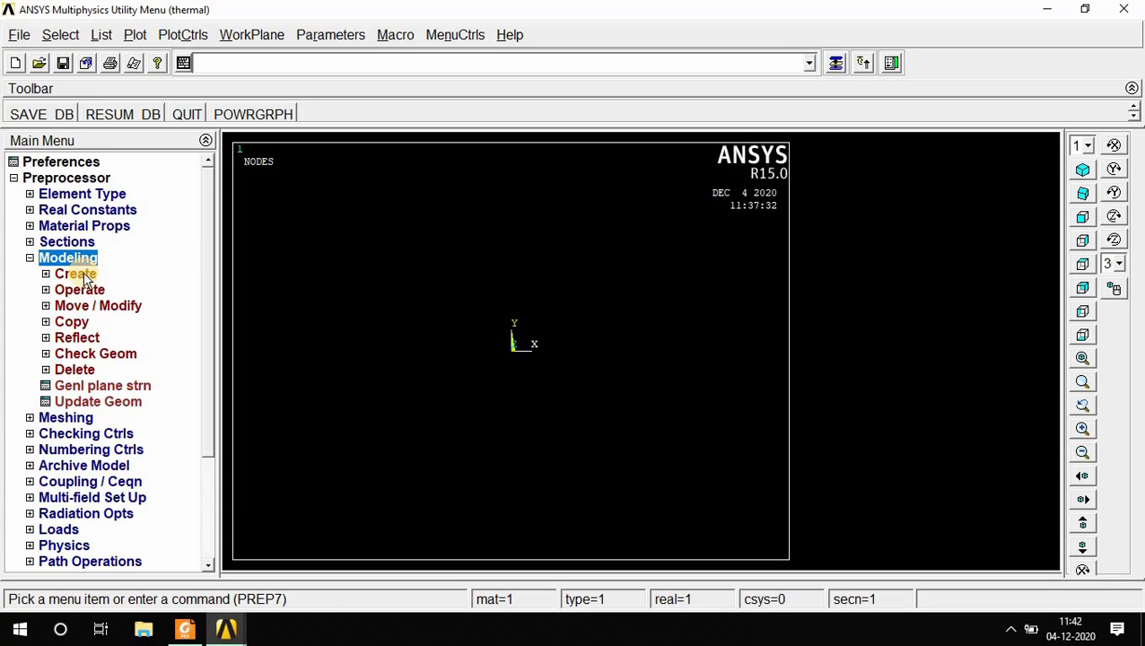
{"action": "left_click", "coordinate": [82, 275]}
{"action": "left_click", "coordinate": [88, 322]}
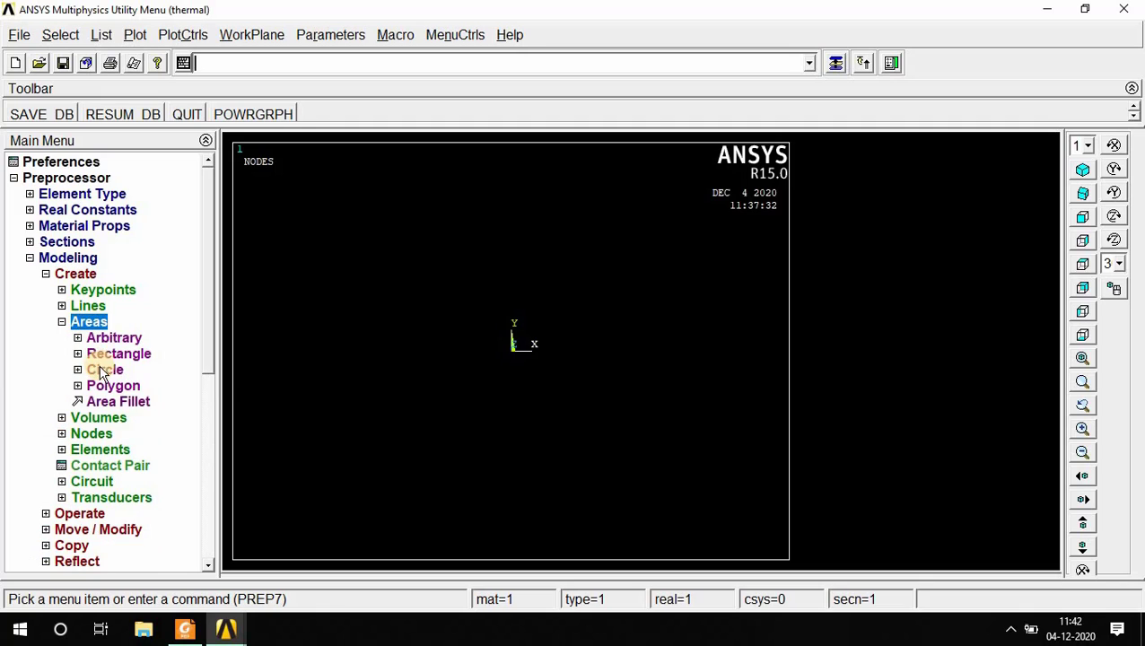
{"action": "left_click", "coordinate": [110, 356]}
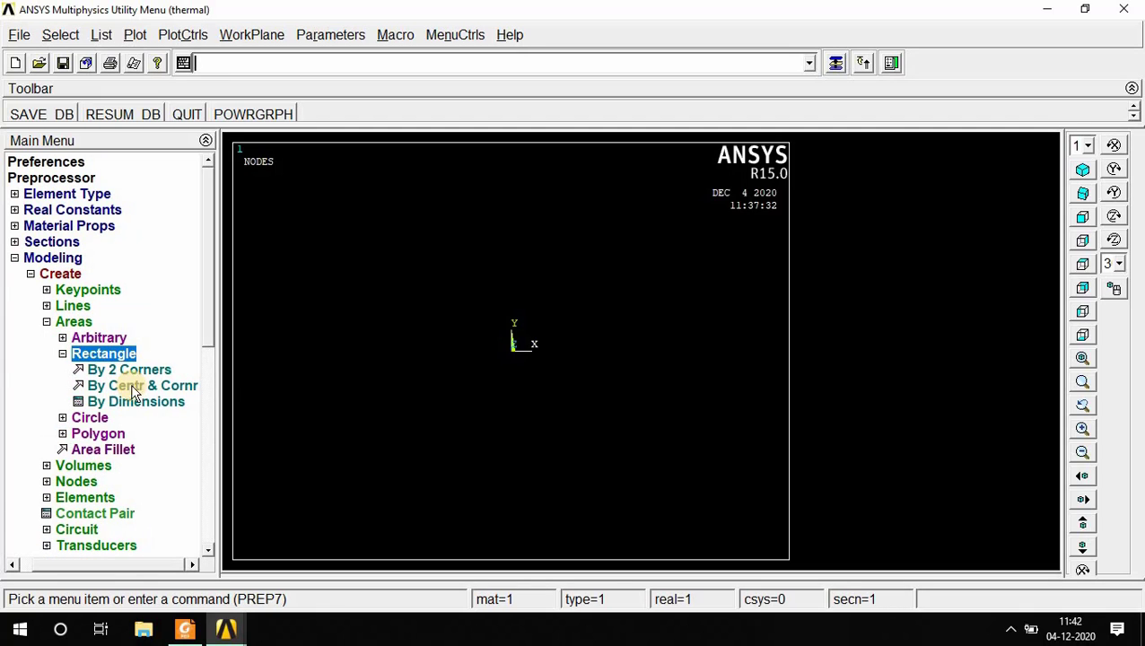
{"action": "left_click", "coordinate": [134, 371]}
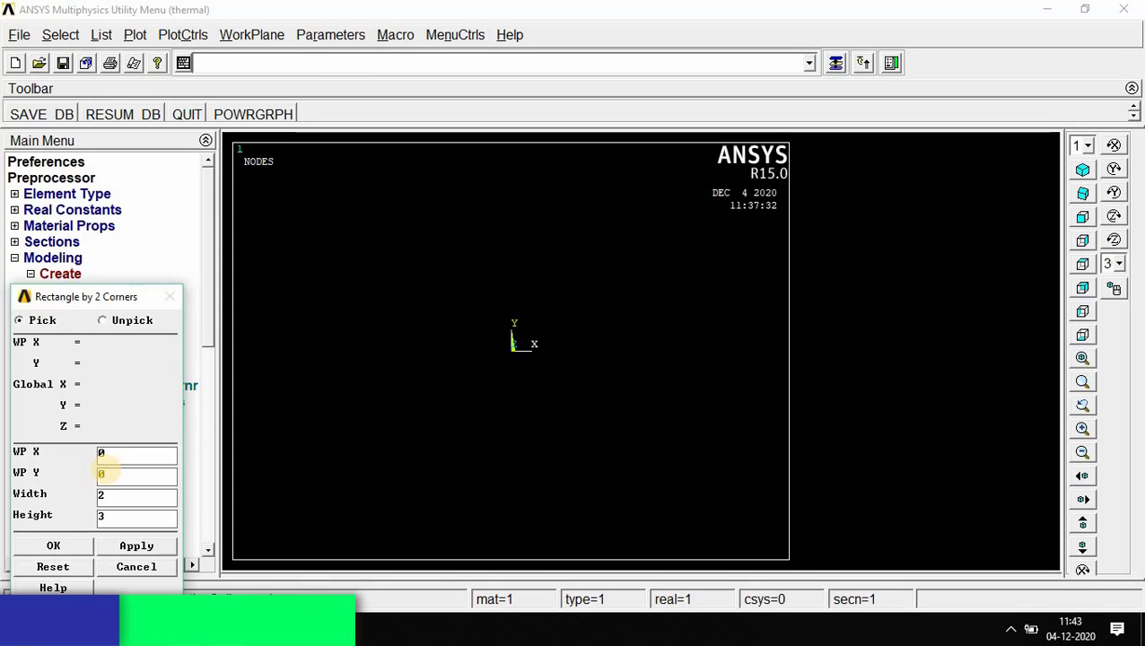
{"action": "left_click", "coordinate": [49, 546]}
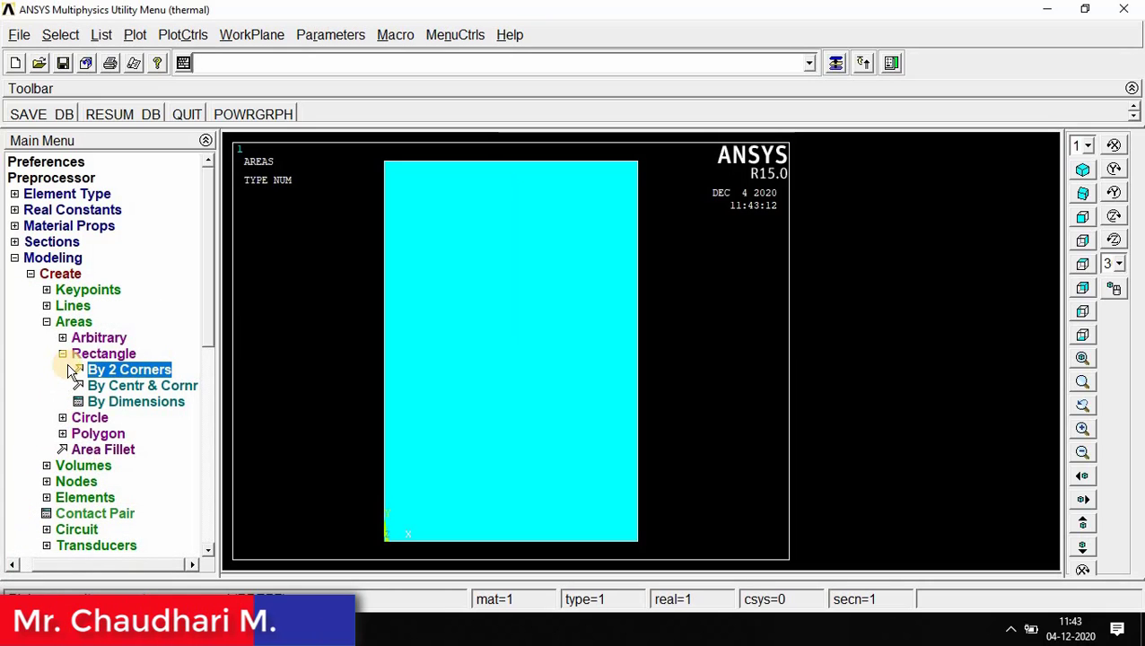
{"action": "left_click", "coordinate": [62, 353]}
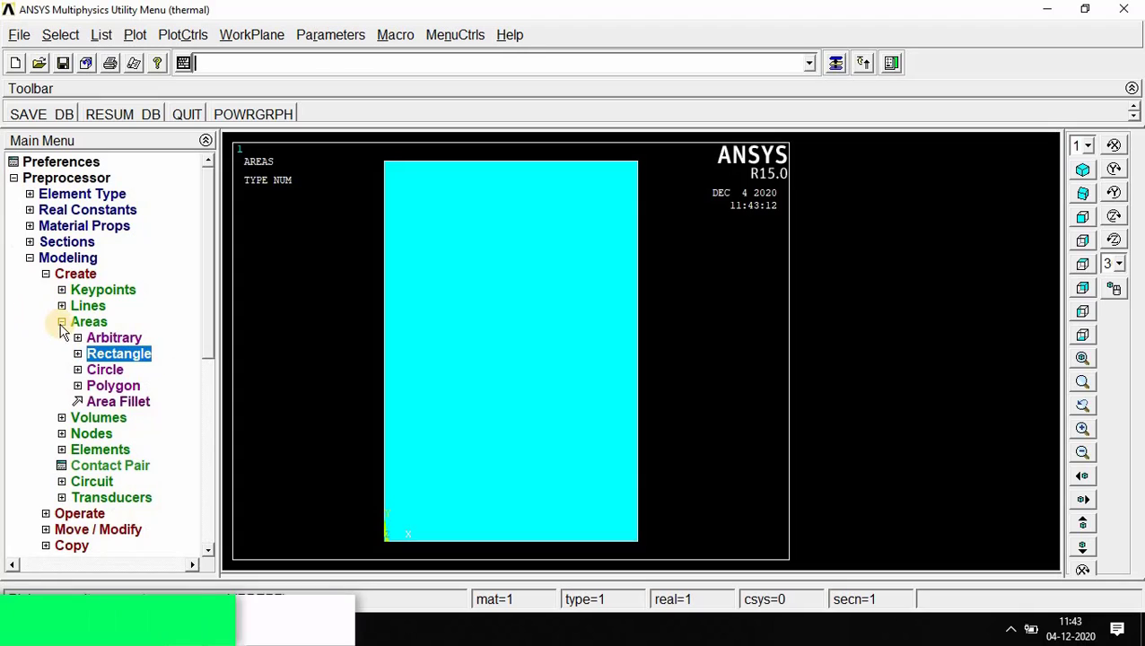
{"action": "left_click", "coordinate": [60, 324]}
{"action": "left_click", "coordinate": [30, 259]}
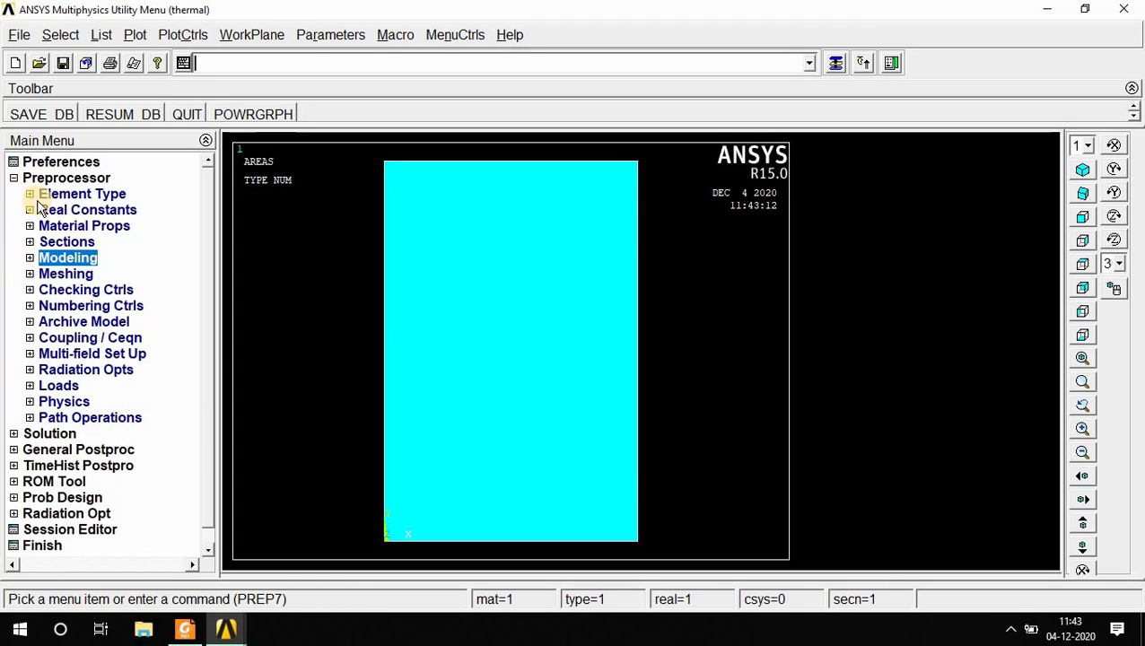
Set the manual element size for all areas, entering 0 as the size value.
{"action": "left_click", "coordinate": [63, 275]}
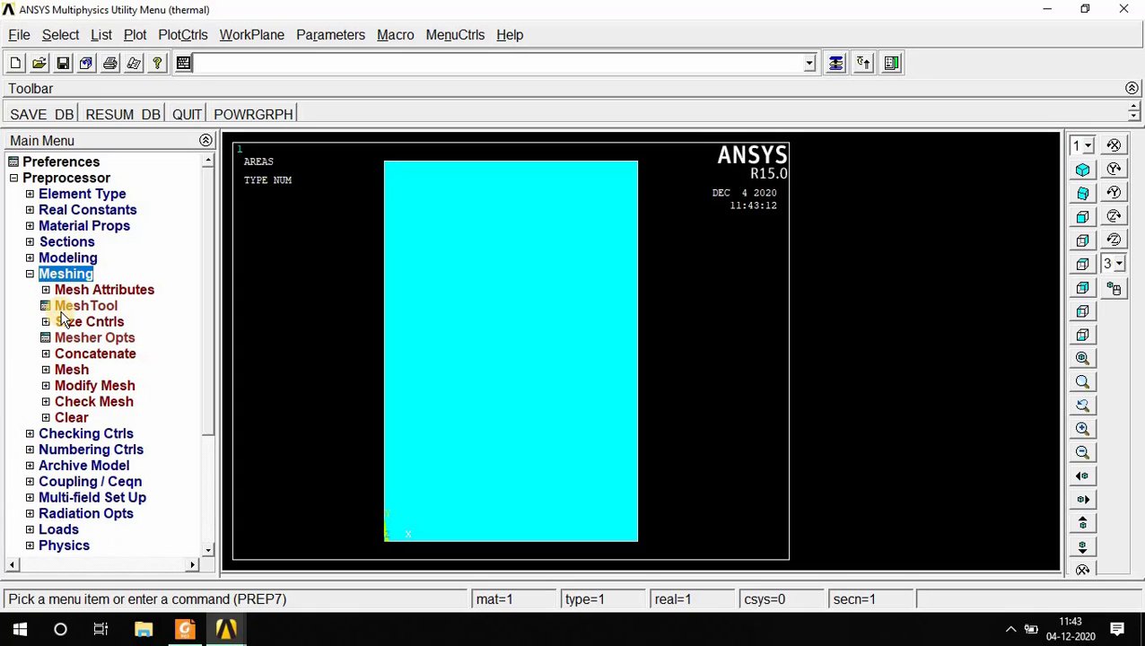
{"action": "left_click", "coordinate": [76, 321]}
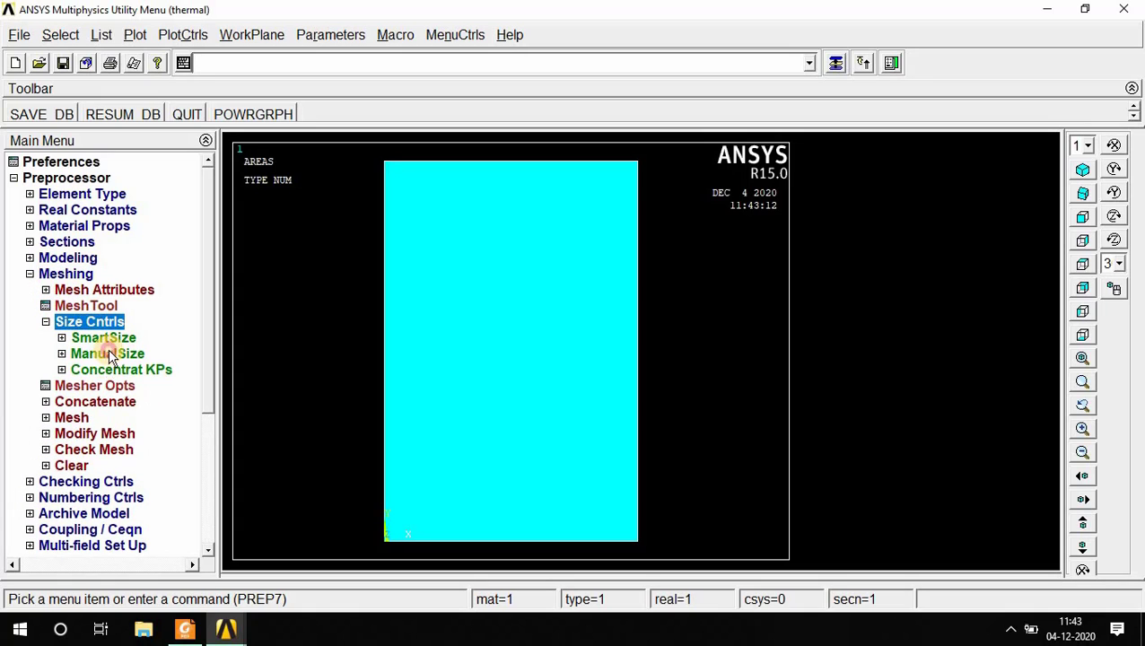
{"action": "left_click", "coordinate": [109, 353]}
{"action": "left_click", "coordinate": [105, 386]}
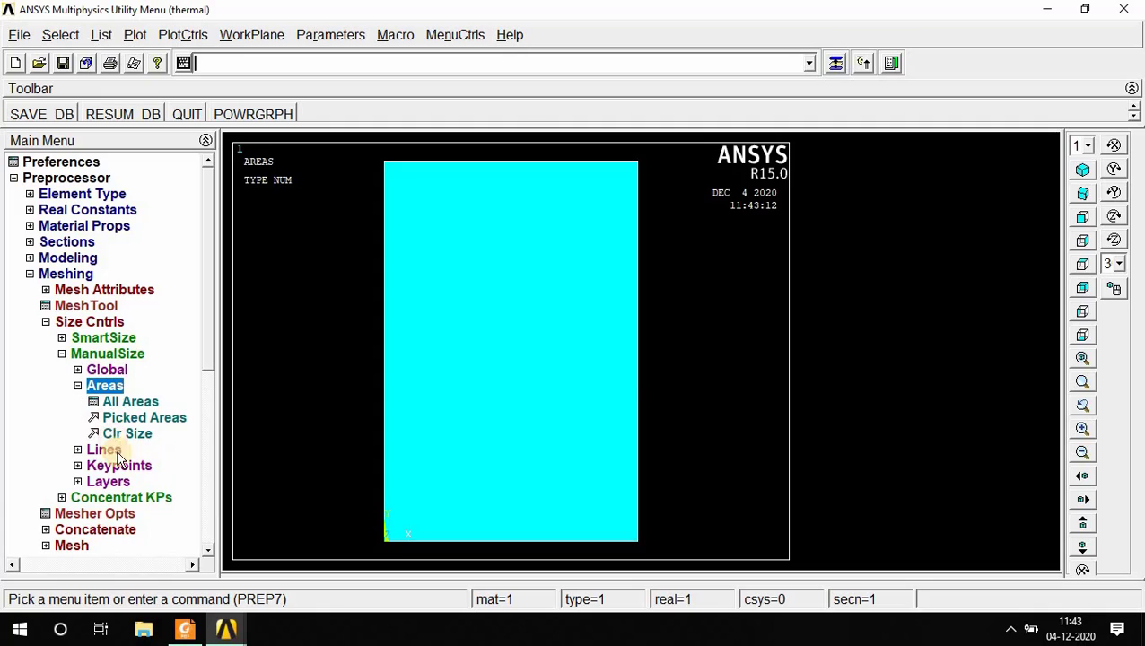
{"action": "left_click", "coordinate": [132, 403]}
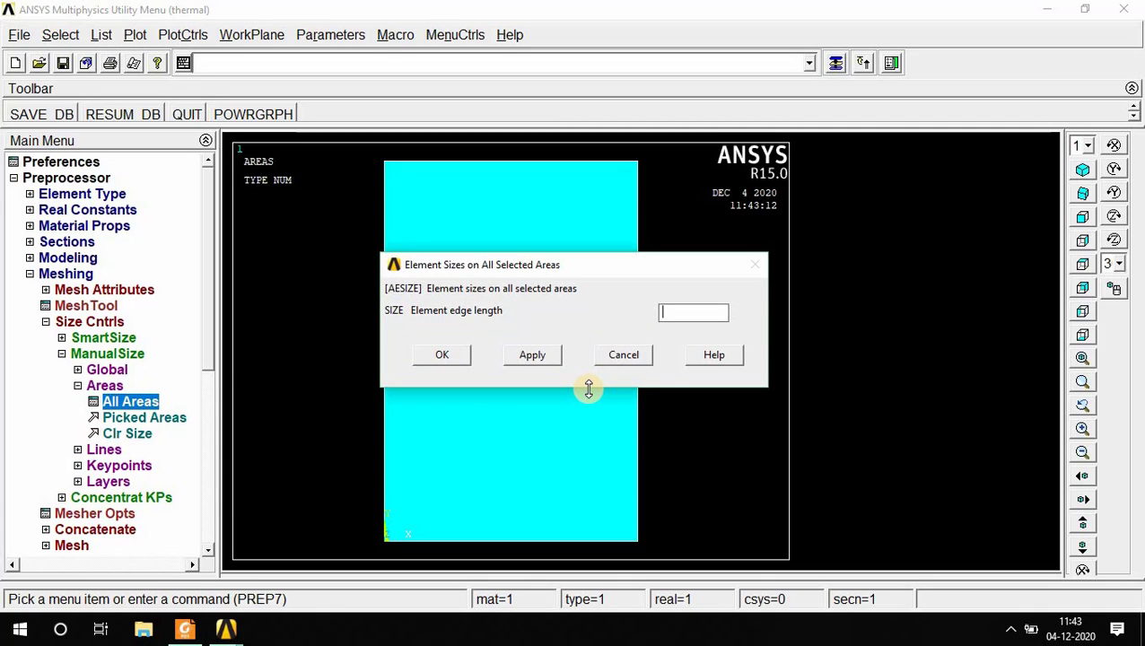
{"action": "type", "text": "0.01"}
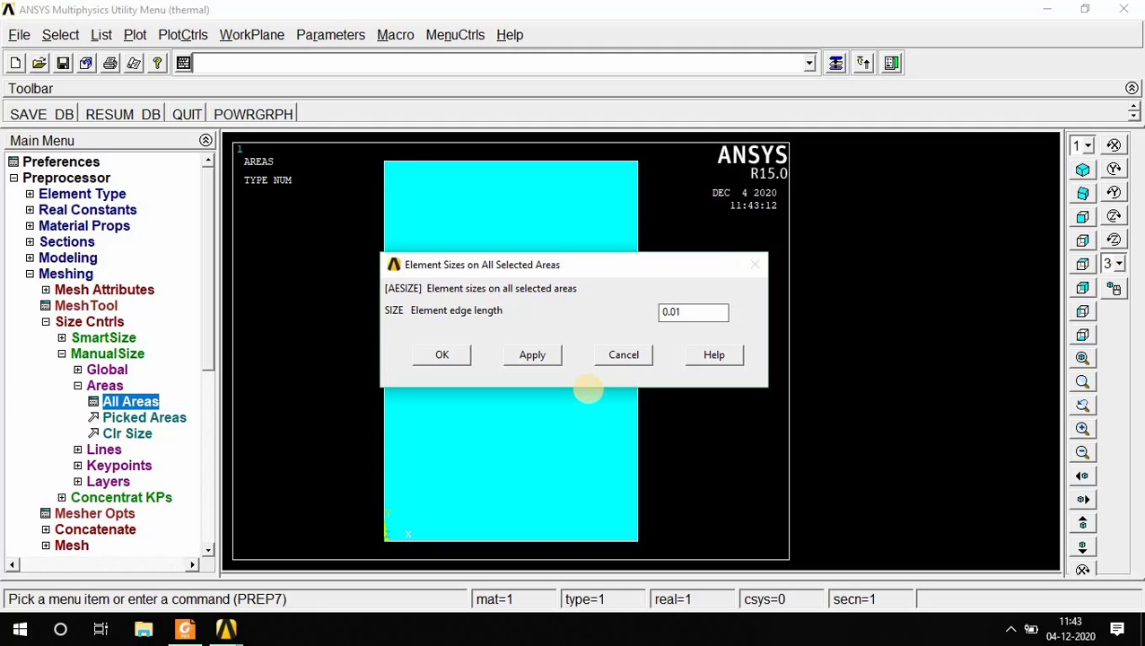
{"action": "left_click", "coordinate": [458, 354]}
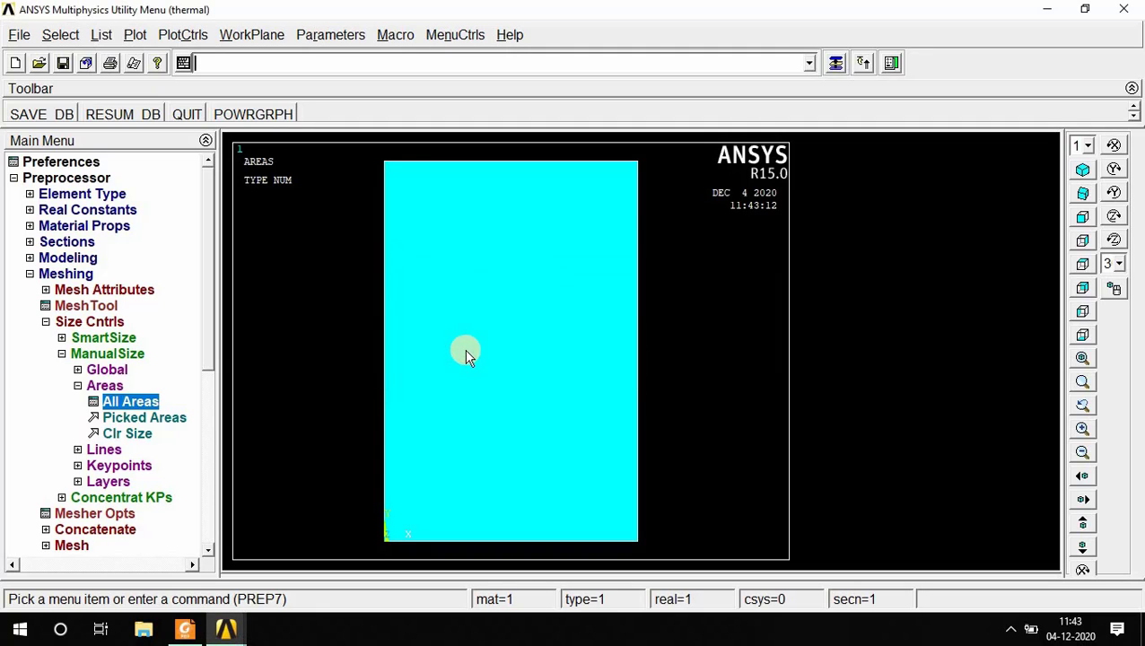
{"action": "left_click", "coordinate": [46, 321]}
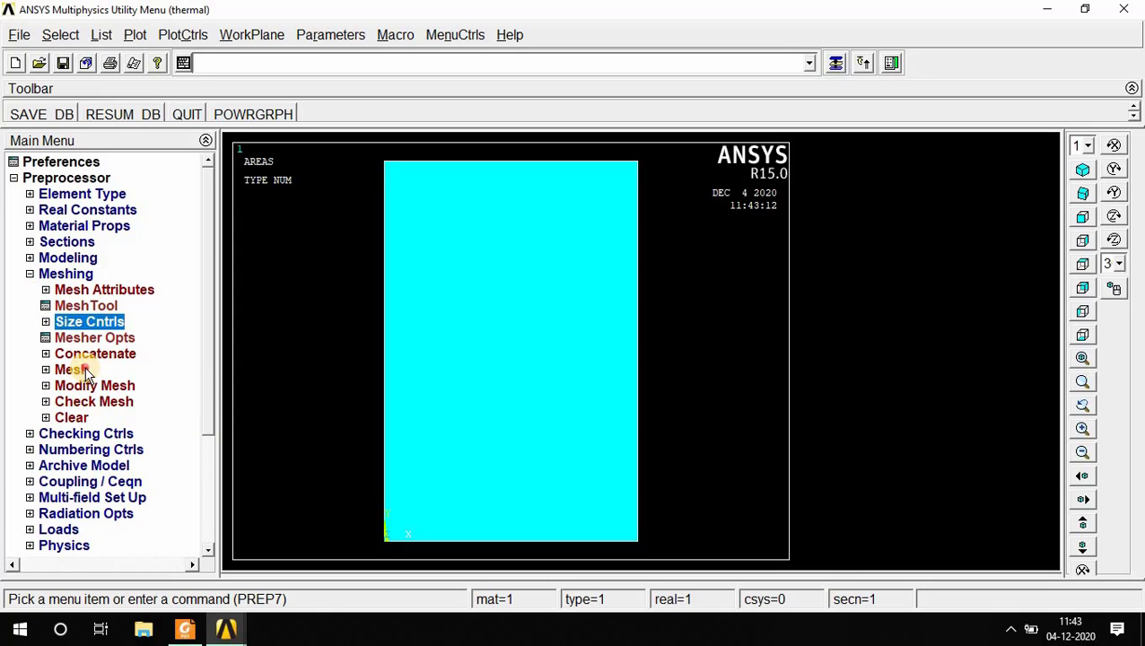
Free-mesh the picked plate area.
{"action": "left_click", "coordinate": [83, 368]}
{"action": "left_click", "coordinate": [90, 417]}
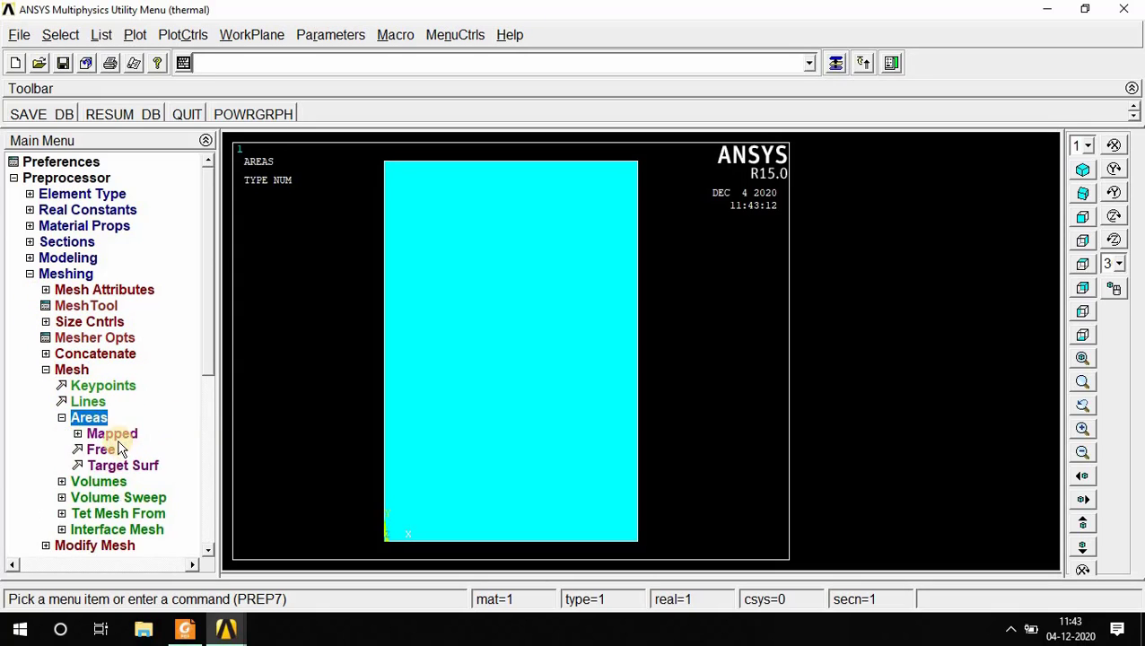
{"action": "left_click", "coordinate": [102, 451]}
{"action": "left_click", "coordinate": [486, 294]}
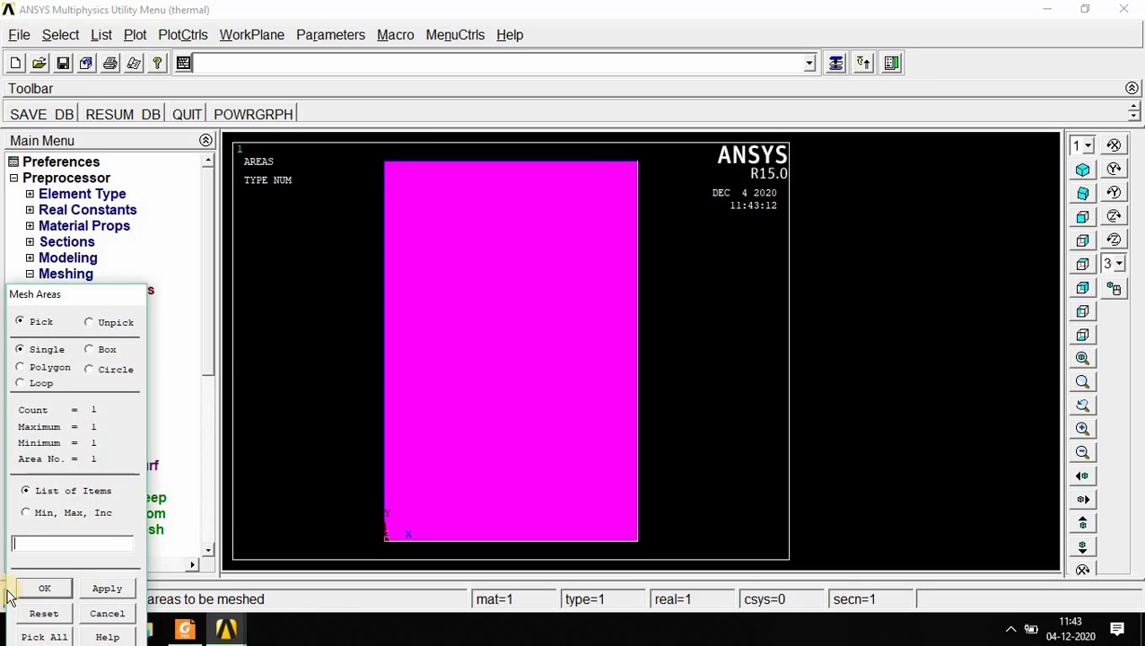
{"action": "left_click", "coordinate": [37, 587]}
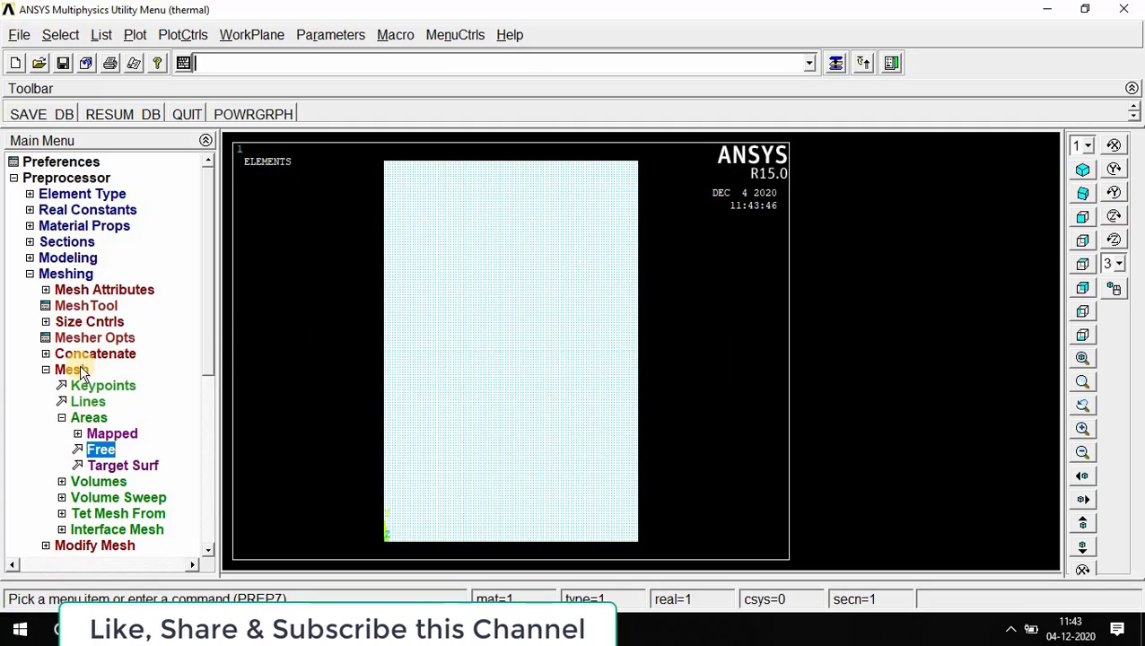
{"action": "left_click", "coordinate": [29, 274]}
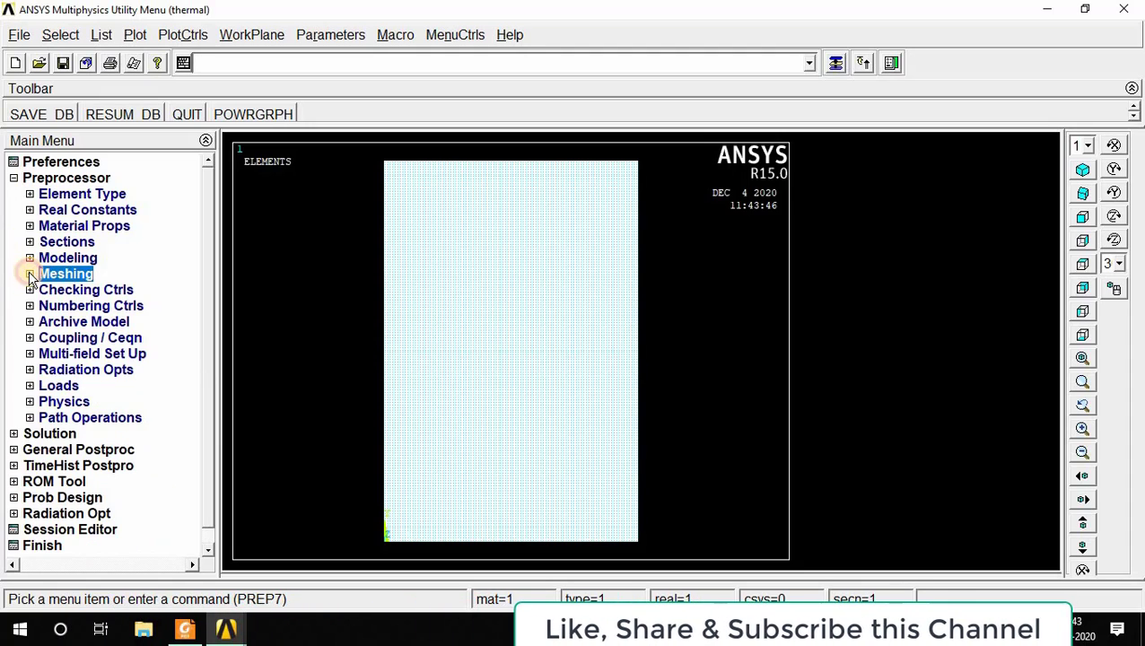
Start a new steady-state analysis in the Solution processor.
{"action": "left_click", "coordinate": [42, 436]}
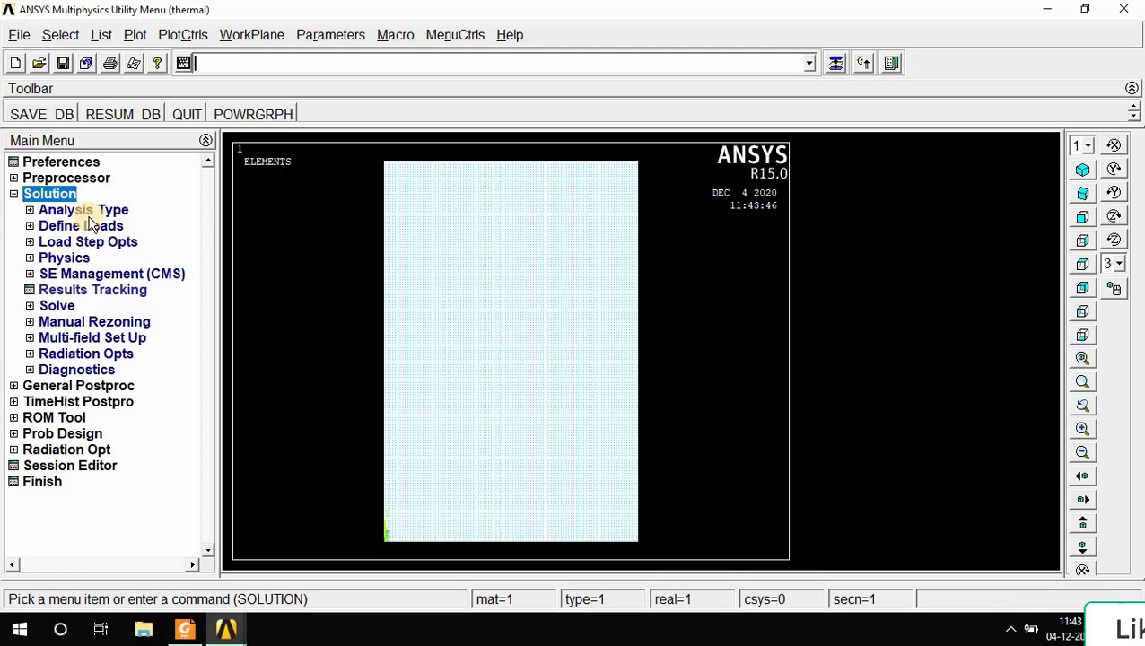
{"action": "left_click", "coordinate": [96, 215]}
{"action": "left_click", "coordinate": [103, 226]}
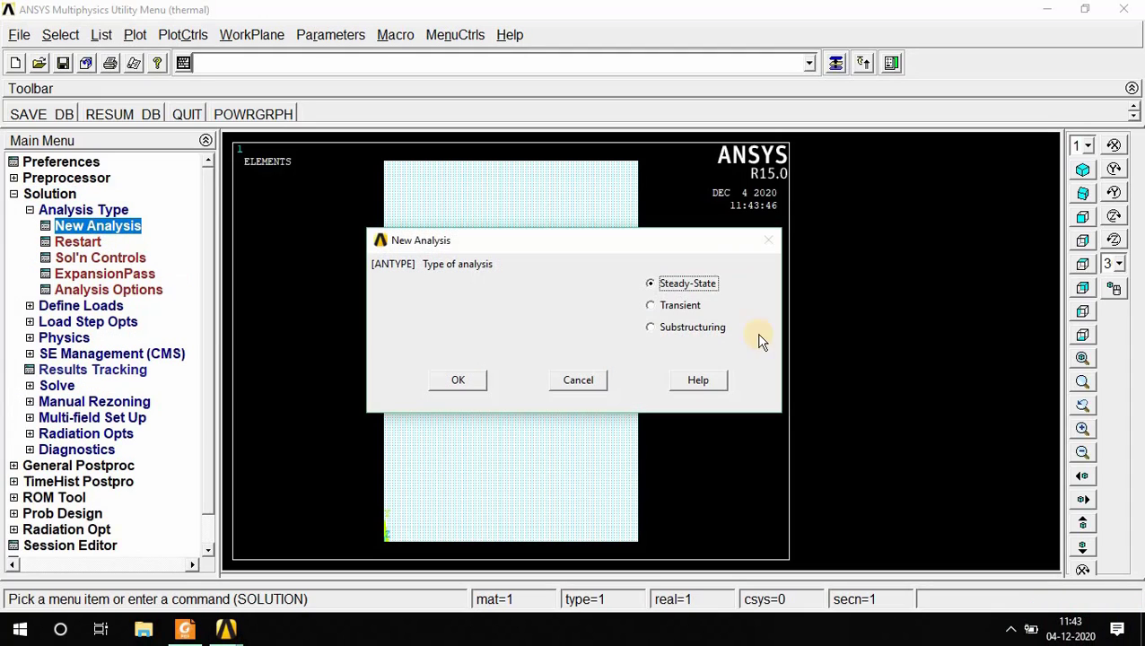
{"action": "left_click", "coordinate": [460, 383]}
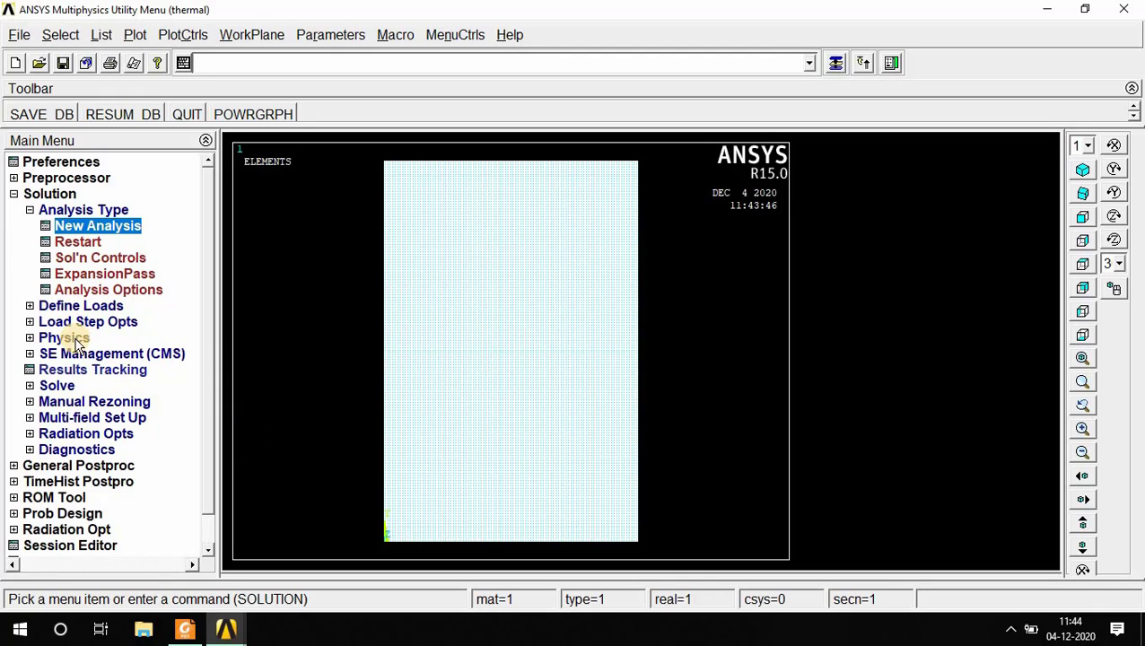
{"action": "left_click", "coordinate": [56, 385]}
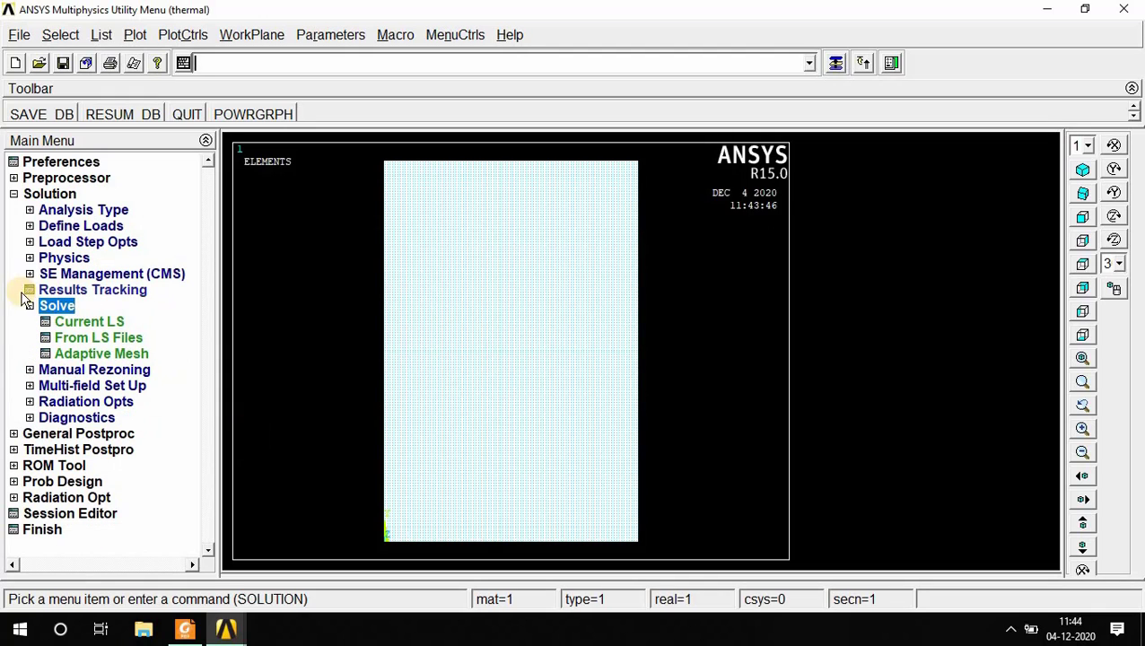
{"action": "left_click", "coordinate": [31, 306]}
Bring up the Apply > Thermal > Temperature load options, checking the problem data PDF.
{"action": "left_click", "coordinate": [79, 226]}
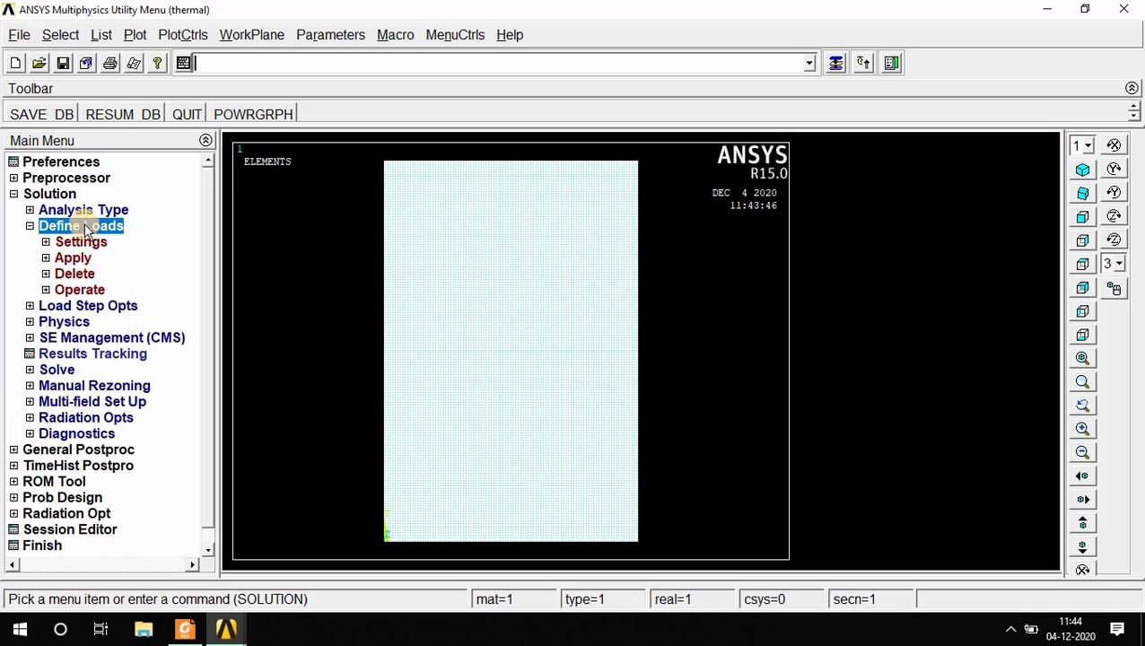
{"action": "left_click", "coordinate": [74, 258]}
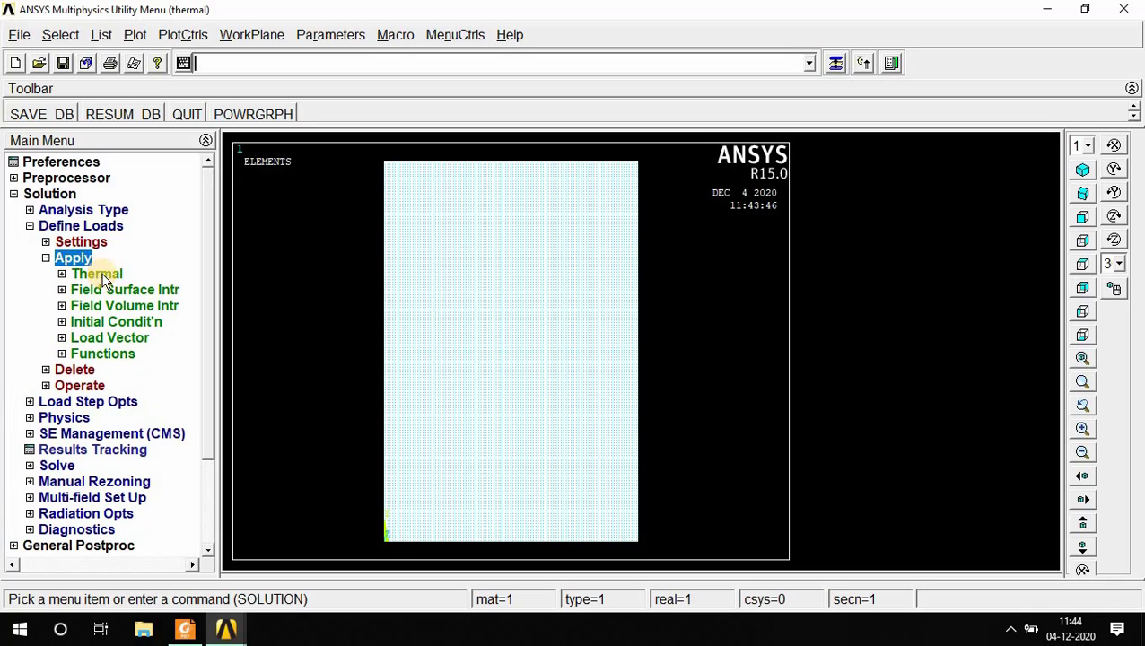
{"action": "left_click", "coordinate": [102, 274]}
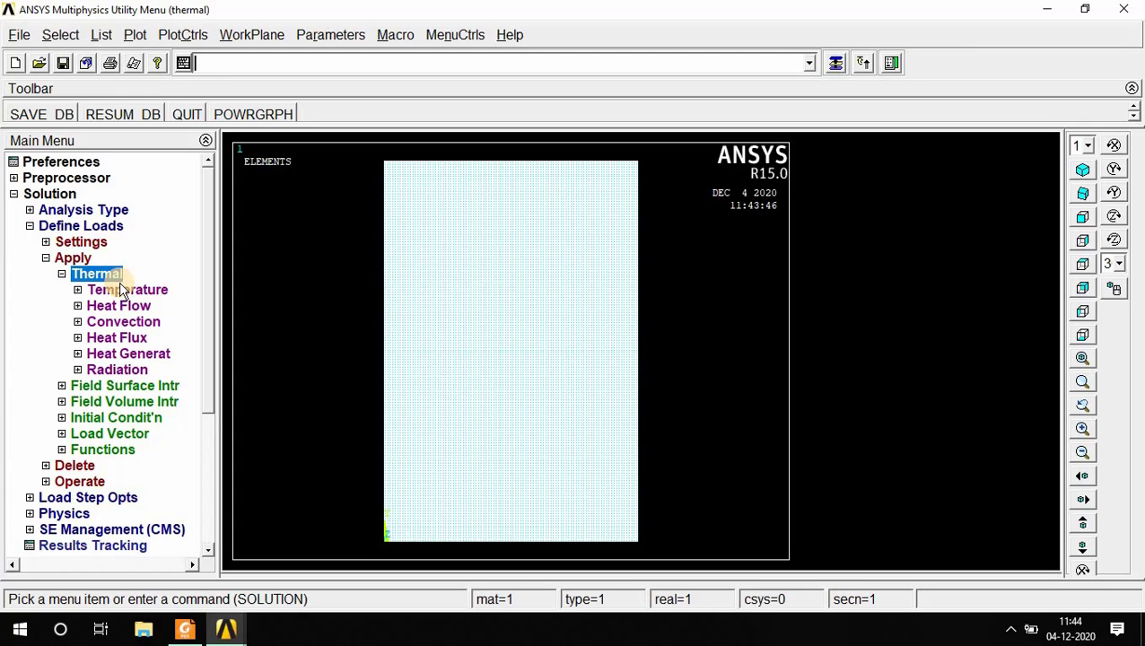
{"action": "left_click", "coordinate": [184, 629]}
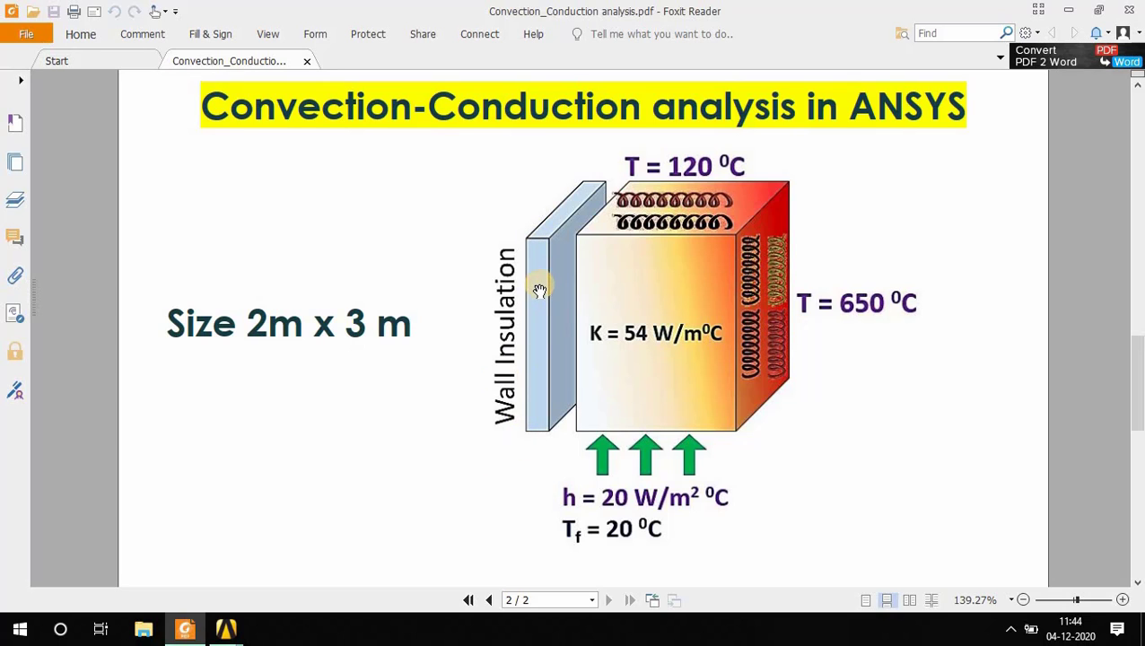
{"action": "left_click", "coordinate": [227, 630]}
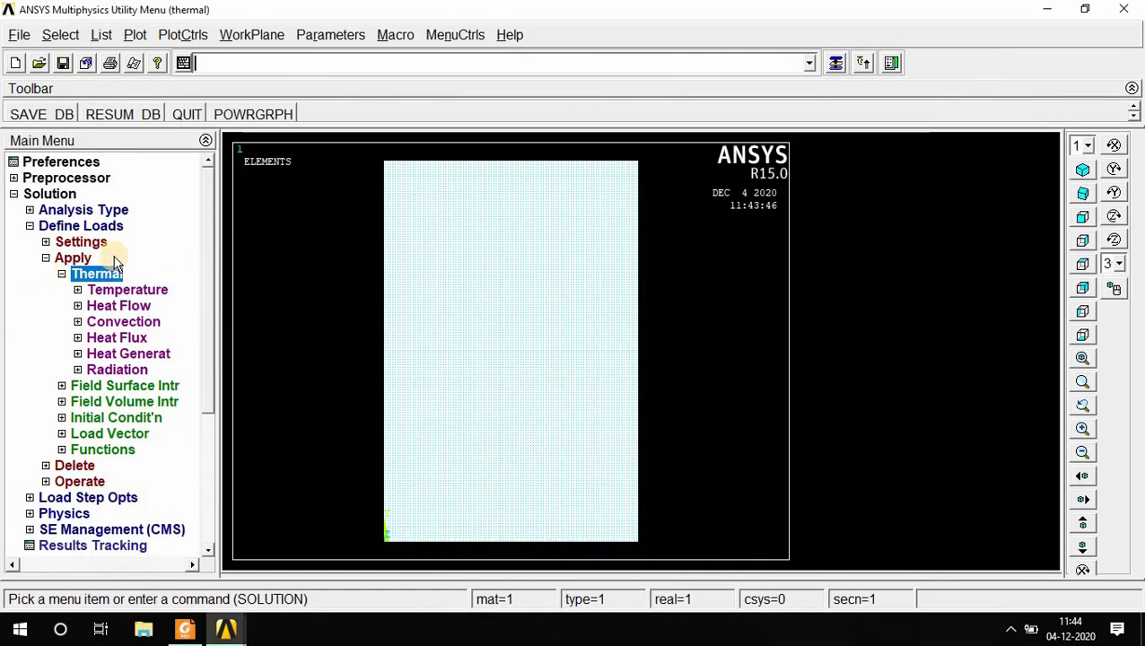
{"action": "left_click", "coordinate": [148, 290]}
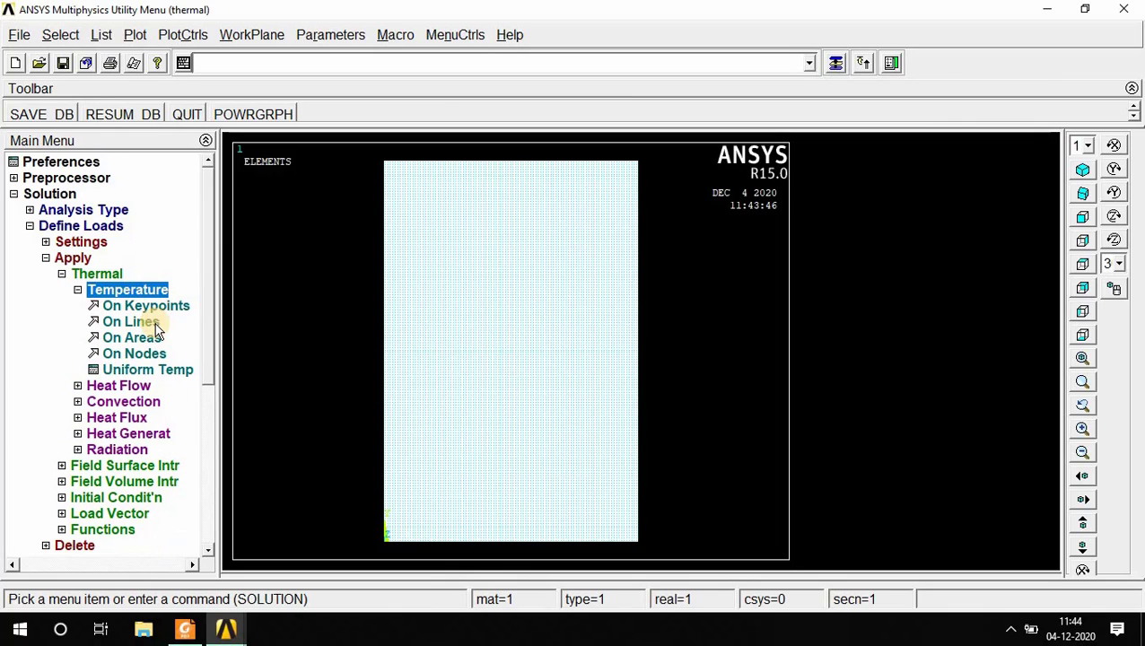
Constrain the plate's top edge to a temperature of 120.
{"action": "left_click", "coordinate": [144, 322]}
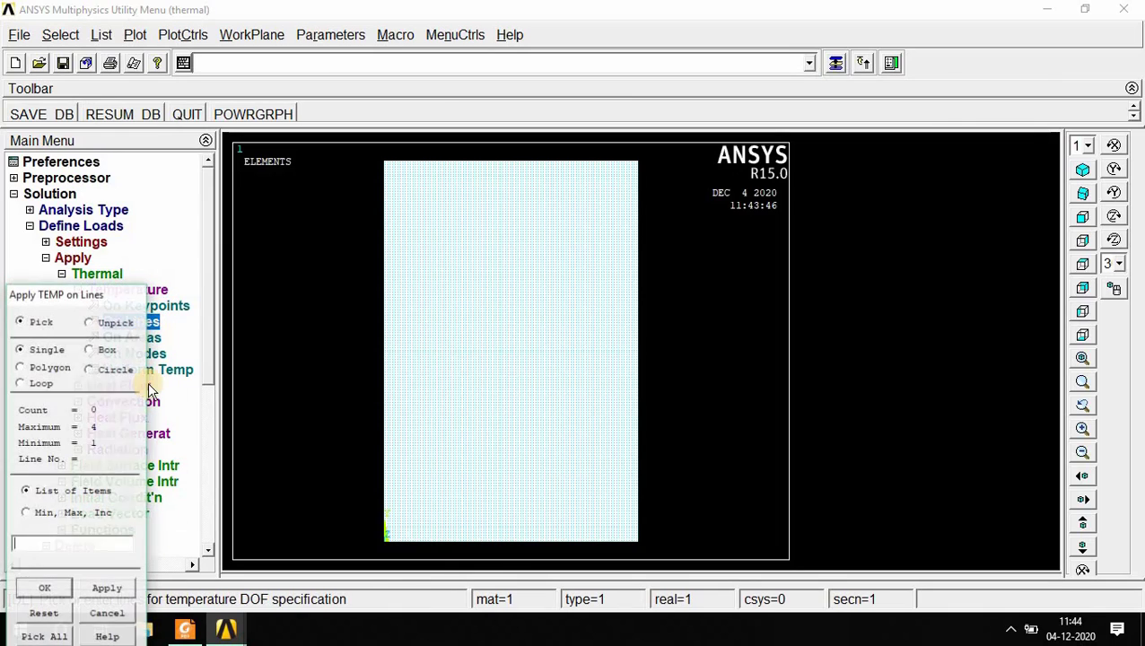
{"action": "left_click", "coordinate": [521, 162]}
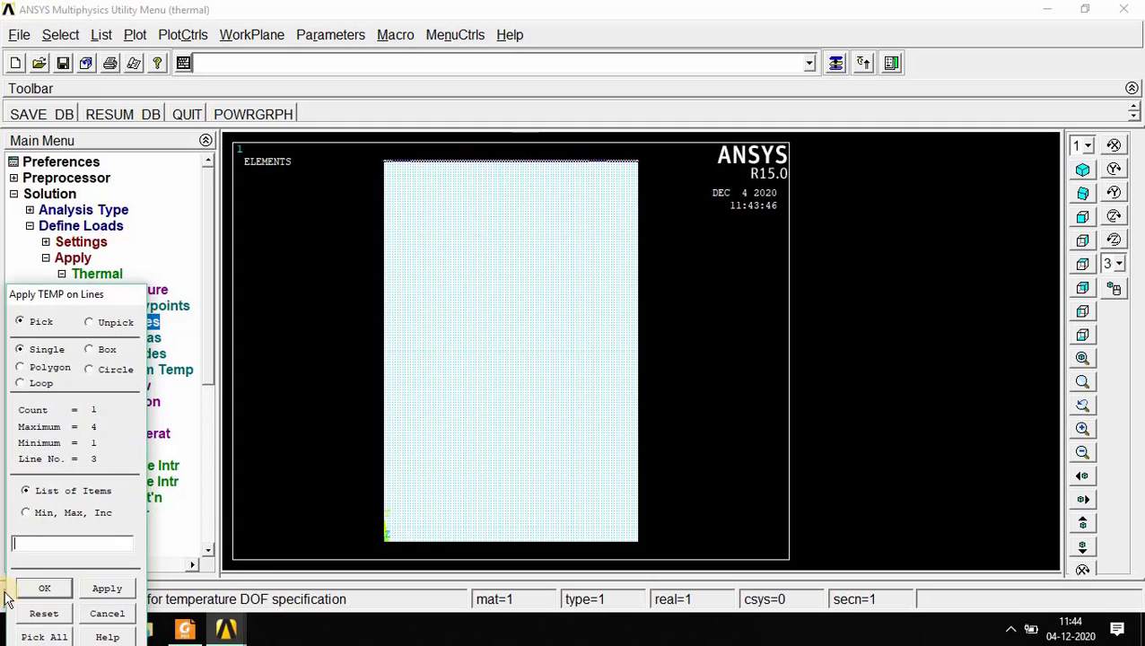
{"action": "left_click", "coordinate": [47, 589]}
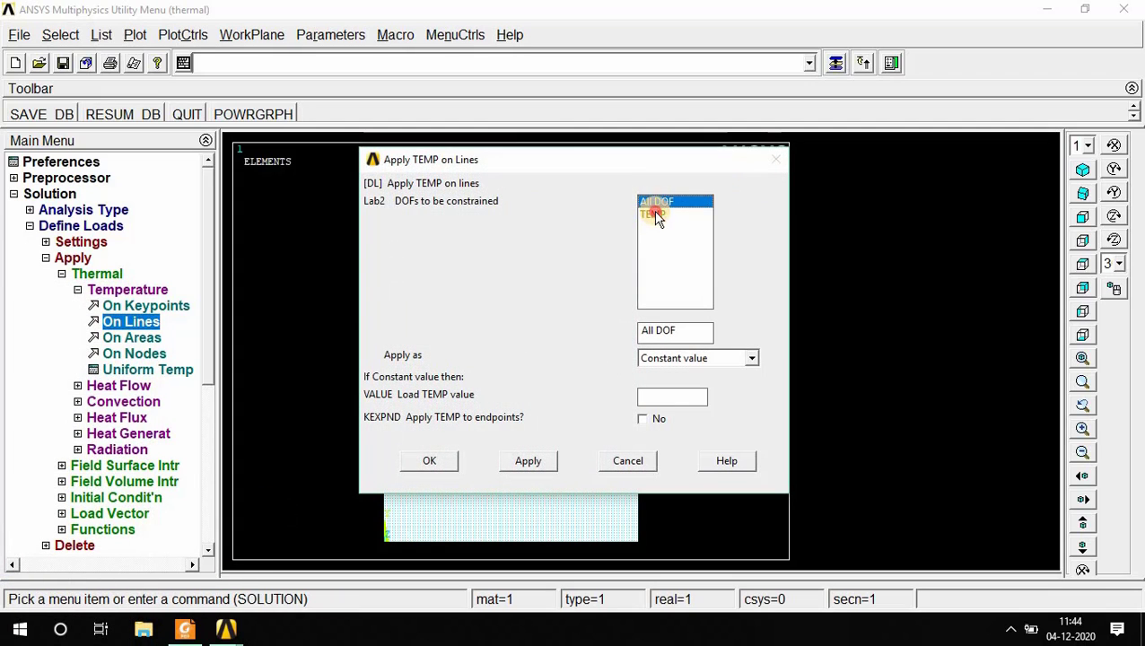
{"action": "left_click", "coordinate": [658, 217]}
{"action": "left_click", "coordinate": [704, 395]}
{"action": "type", "text": "120"}
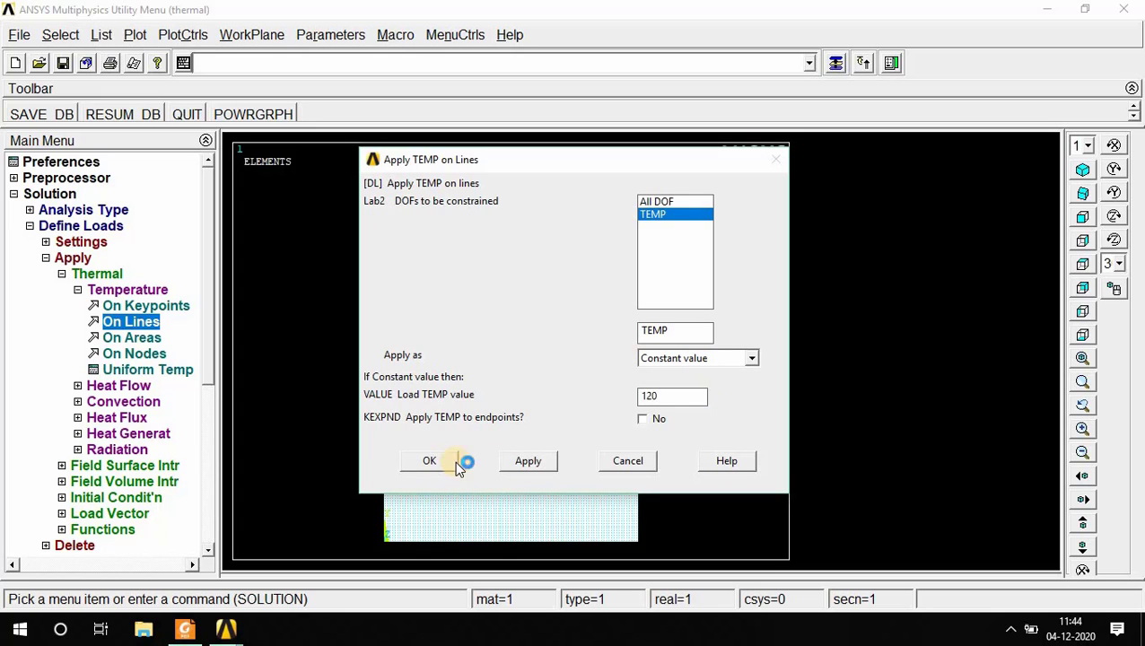
{"action": "left_click", "coordinate": [526, 461]}
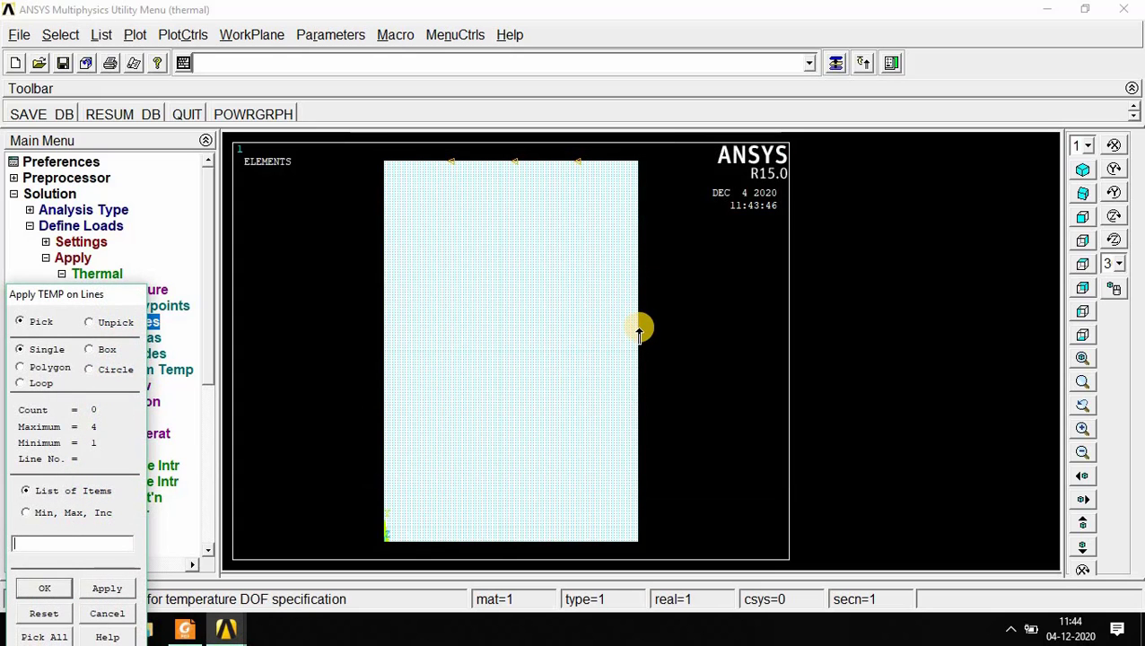
Fix the plate's right edge at a temperature of 650.
{"action": "left_click", "coordinate": [629, 359]}
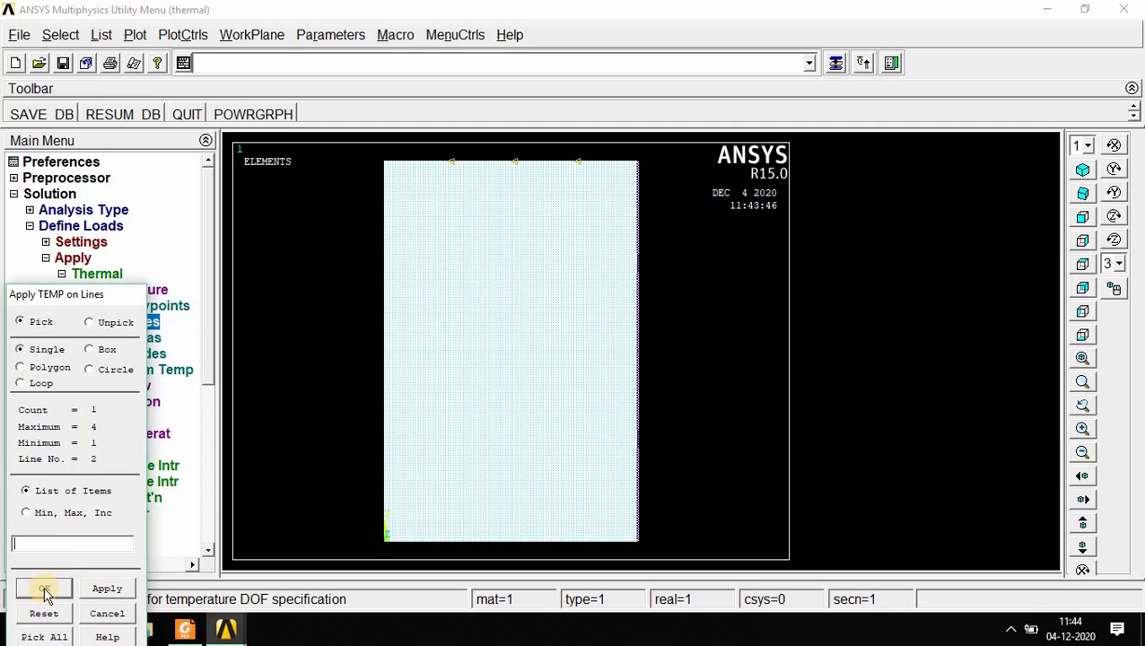
{"action": "left_click", "coordinate": [44, 592]}
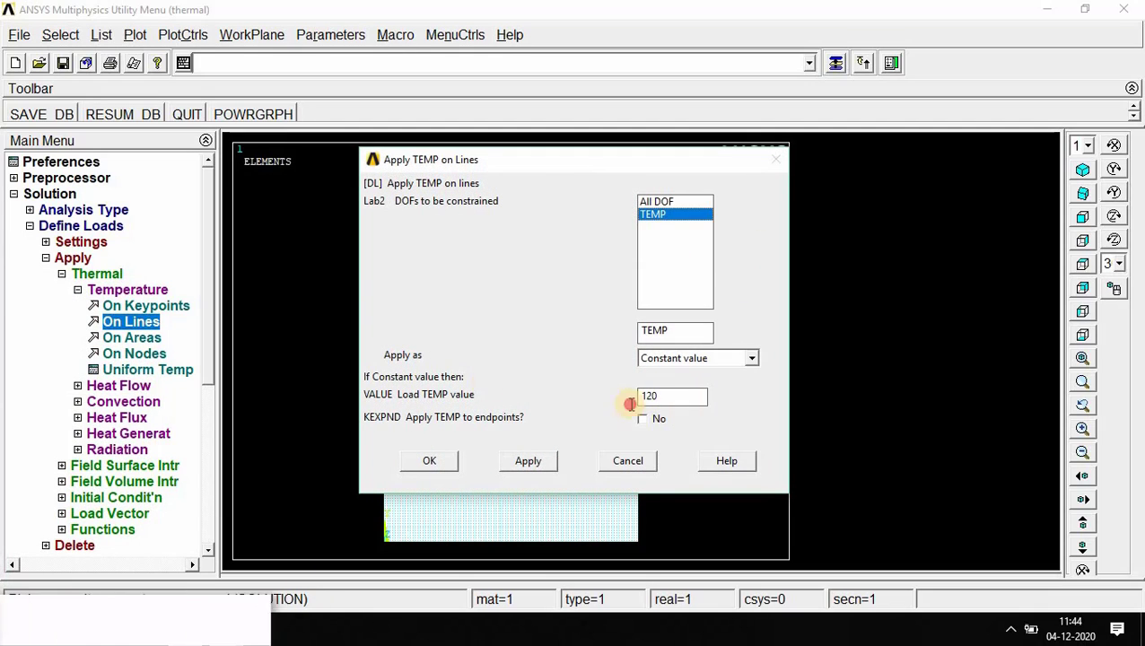
{"action": "type", "text": "65"}
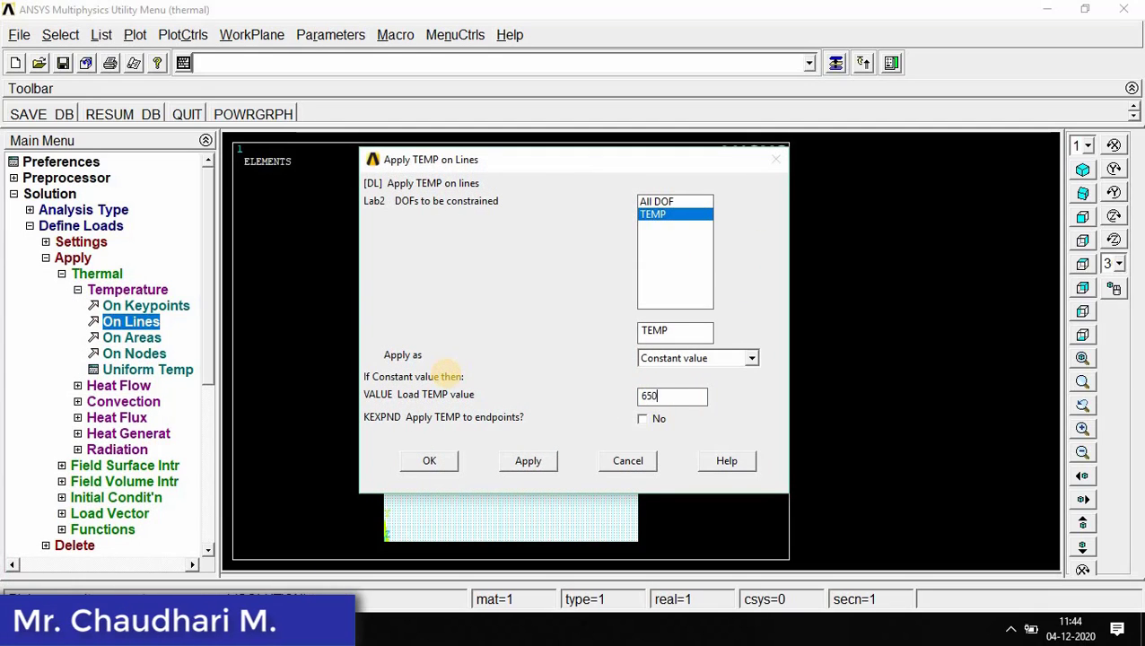
{"action": "type", "text": "0"}
{"action": "left_click", "coordinate": [431, 460]}
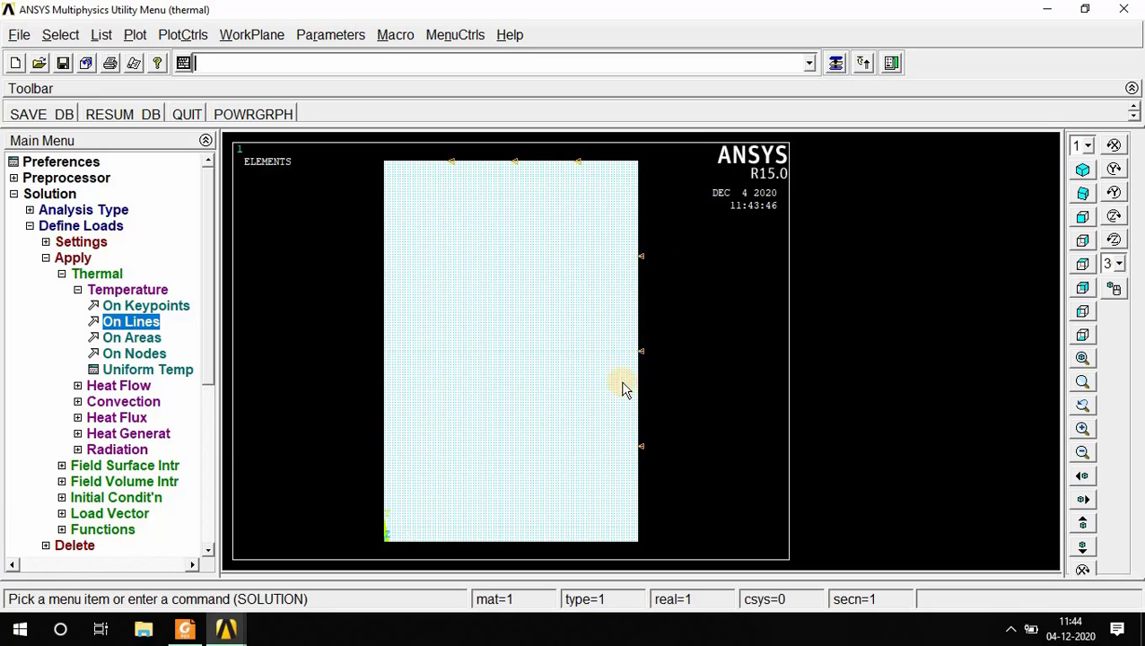
Move from the Temperature load options to the Convection entries under Thermal loads.
{"action": "left_click", "coordinate": [79, 290]}
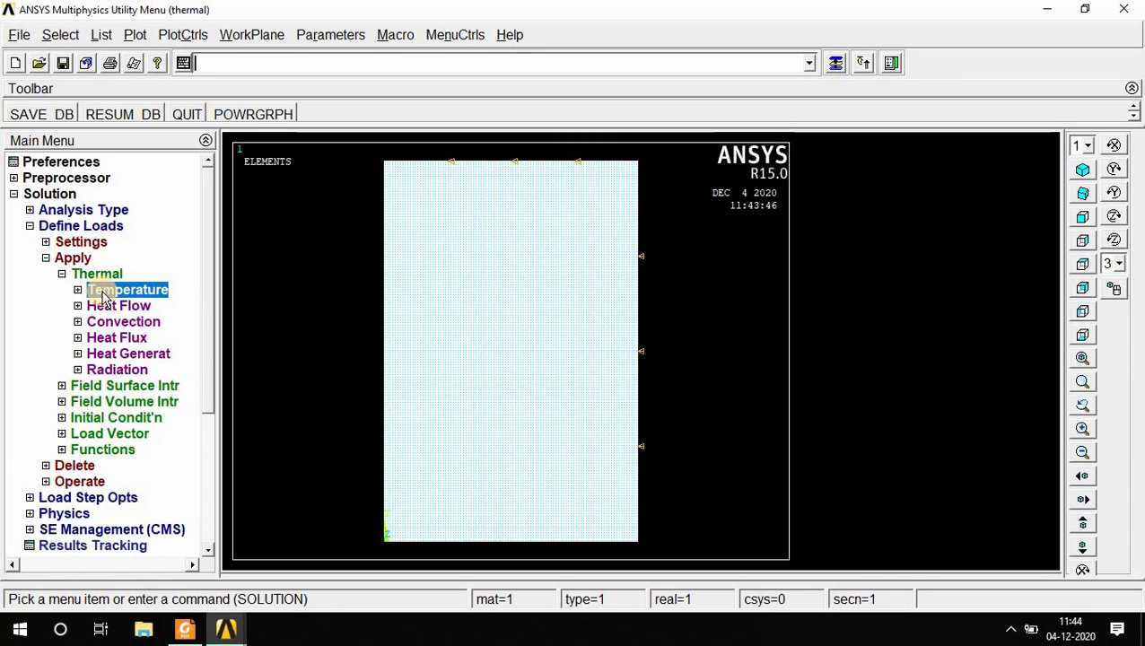
{"action": "left_click", "coordinate": [115, 298]}
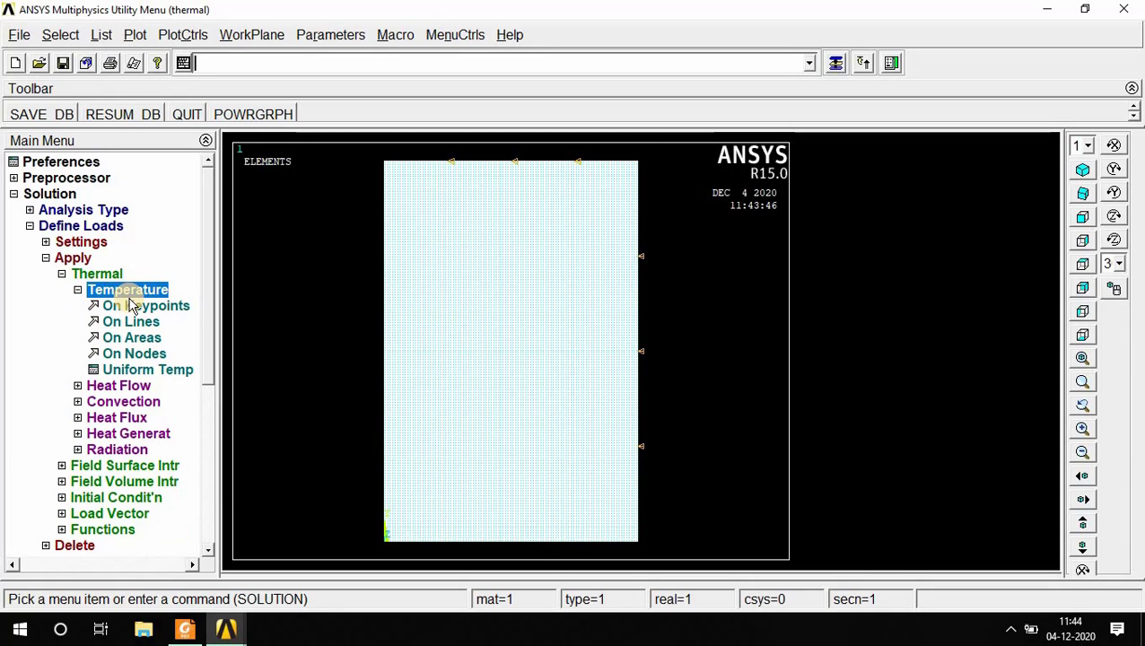
{"action": "left_click", "coordinate": [62, 274]}
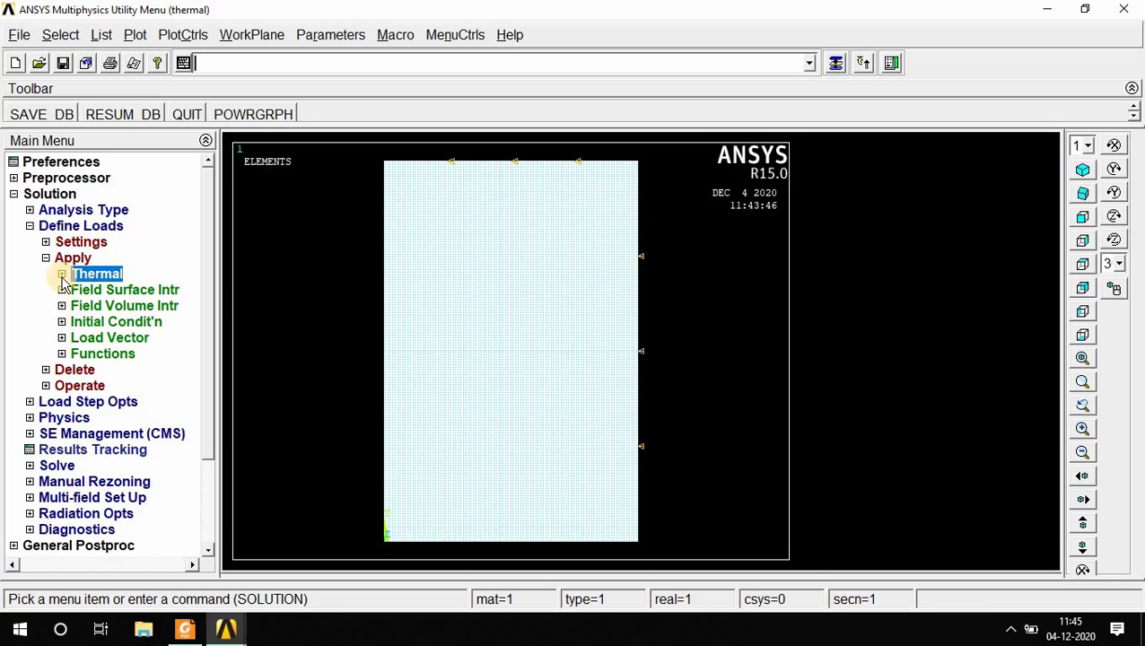
{"action": "left_click", "coordinate": [71, 275]}
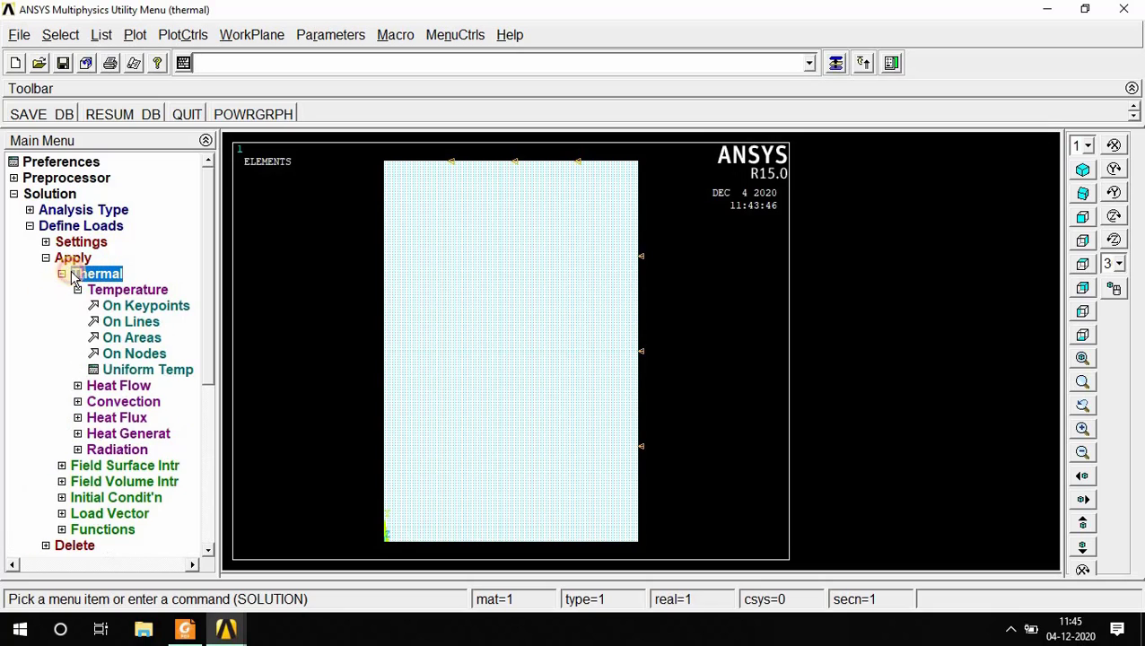
{"action": "left_click", "coordinate": [114, 404]}
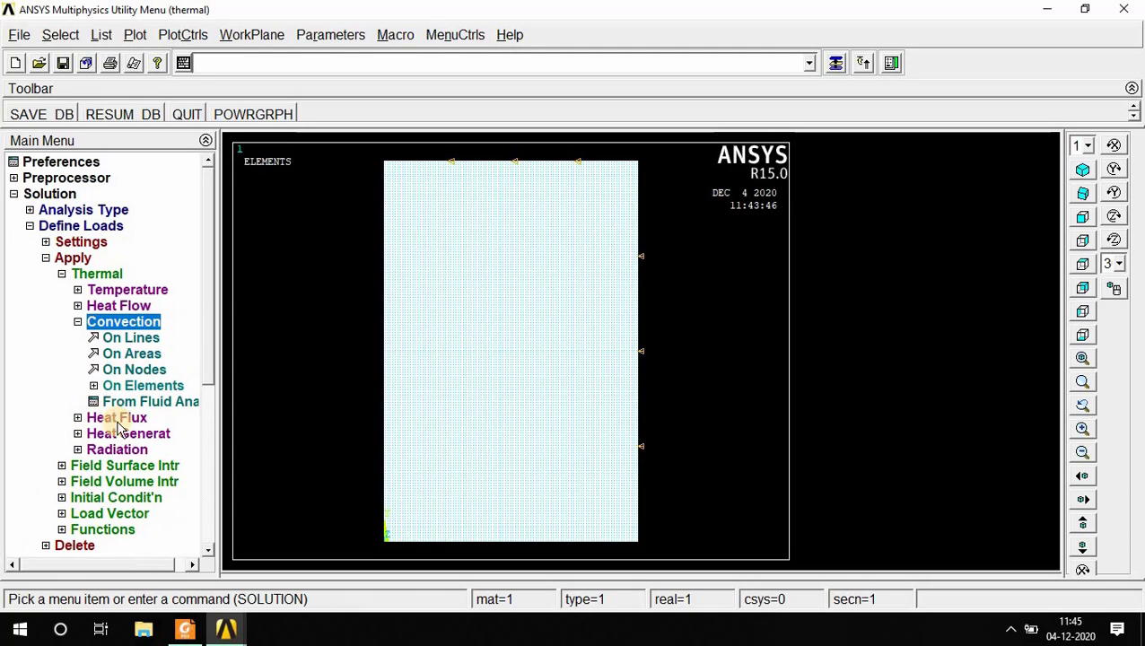
Apply convection with film coefficient 20 and bulk temperature 20 to the bottom edge, then switch to the PDF.
{"action": "left_click", "coordinate": [140, 339]}
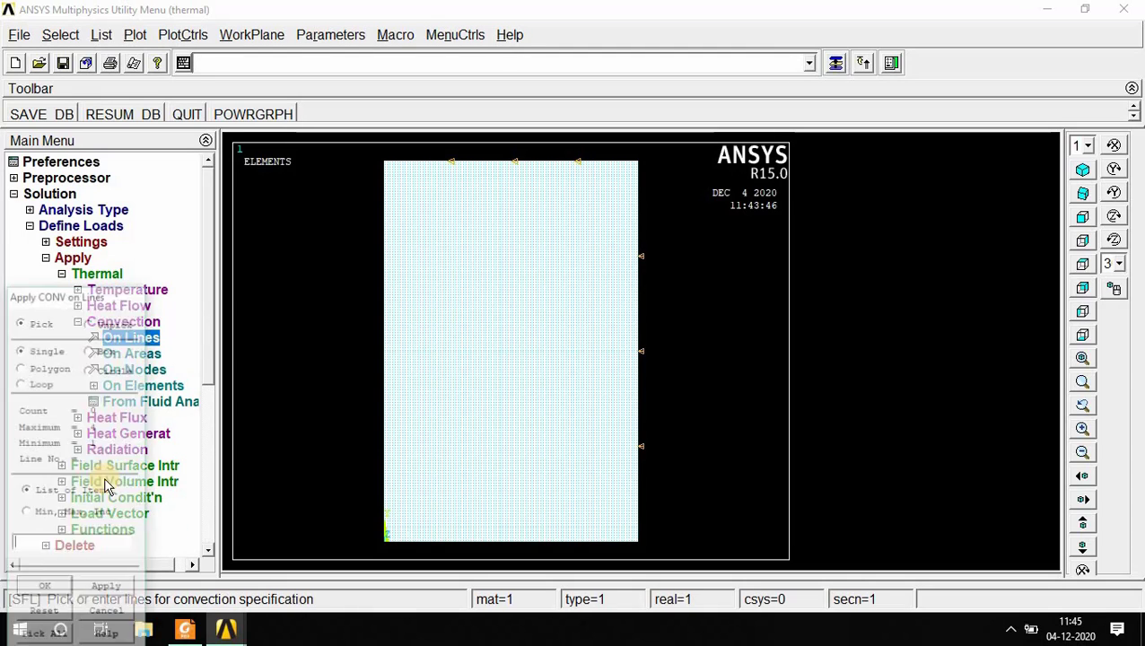
{"action": "left_click", "coordinate": [508, 542]}
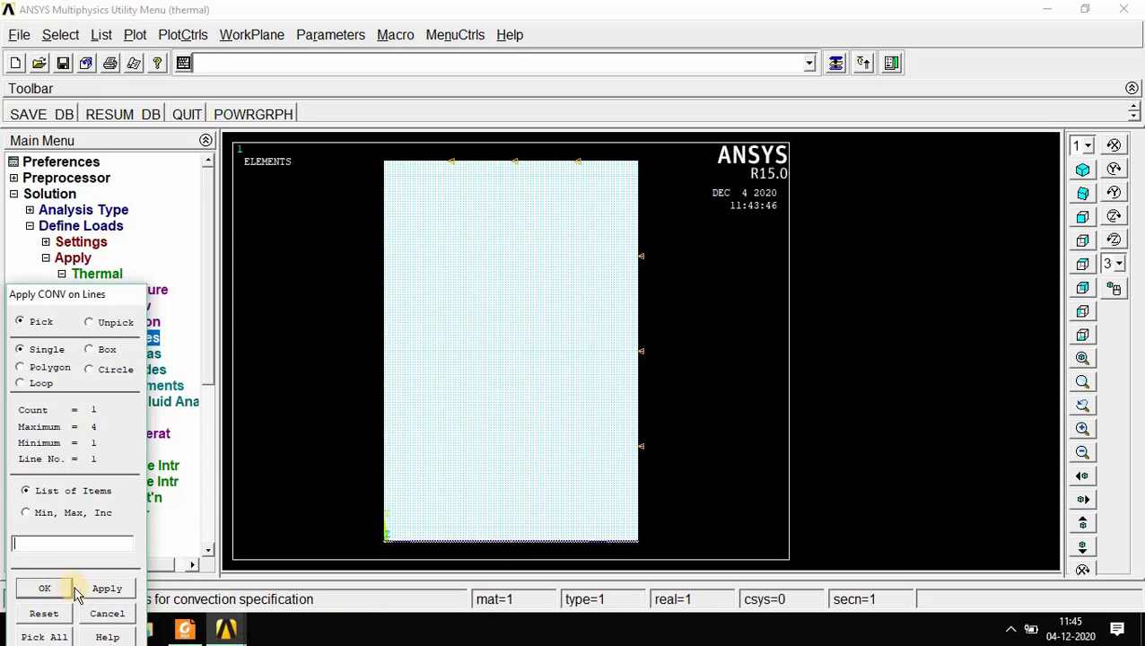
{"action": "left_click", "coordinate": [43, 590]}
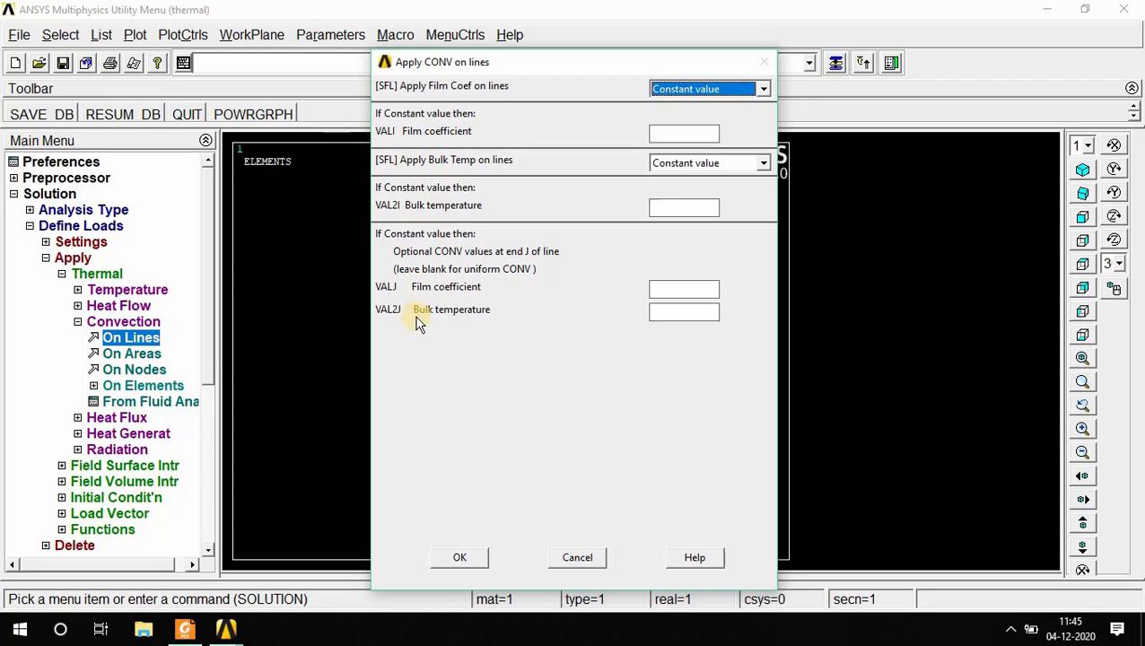
{"action": "left_click", "coordinate": [684, 135]}
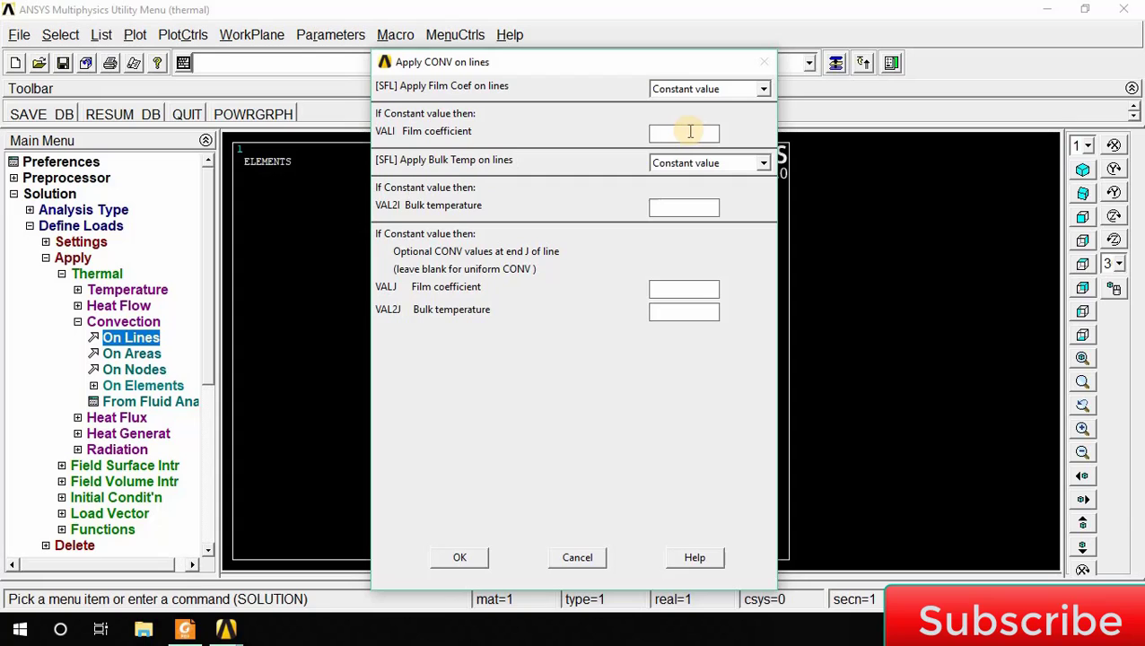
{"action": "type", "text": "20"}
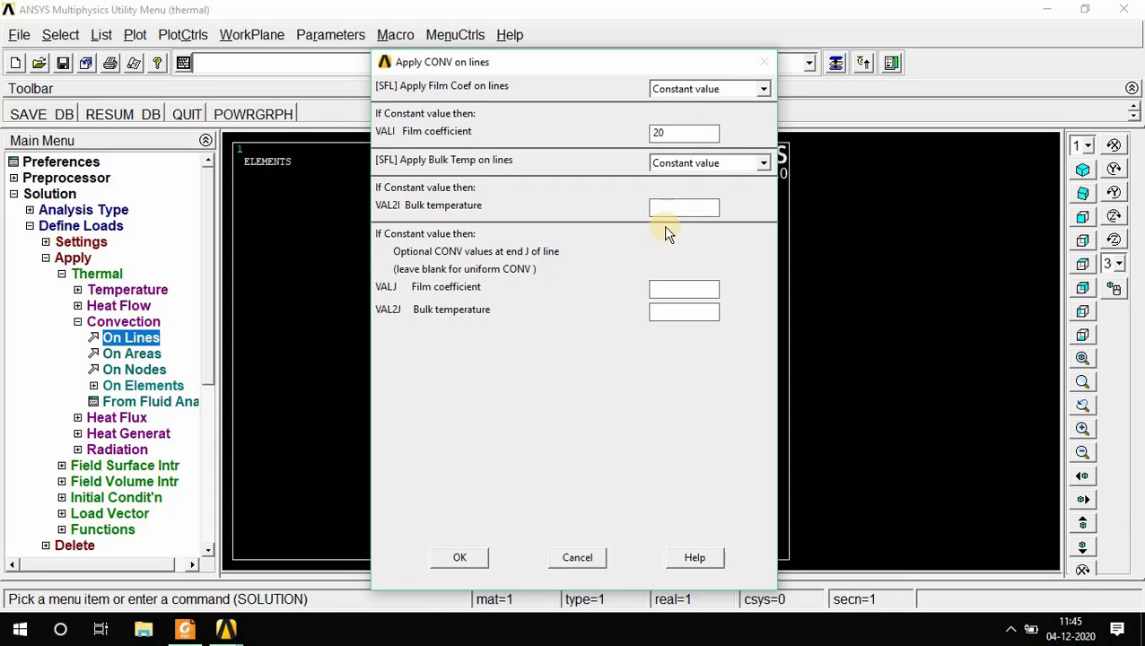
{"action": "left_click", "coordinate": [682, 209]}
{"action": "left_click", "coordinate": [460, 557]}
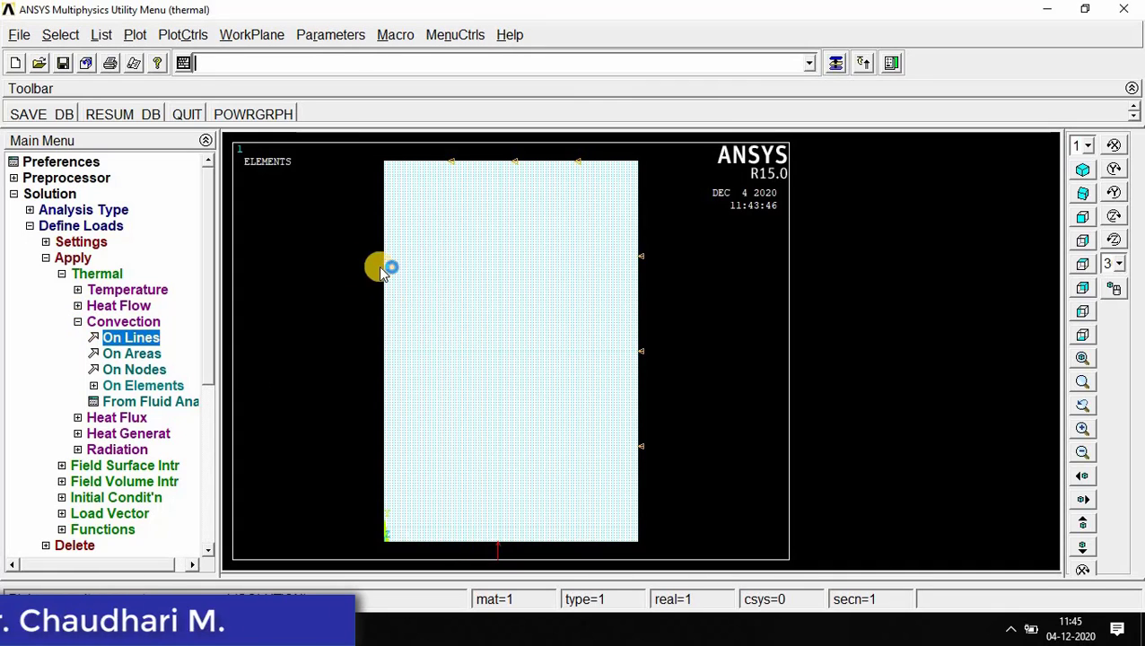
{"action": "key", "text": "alt+Tab"}
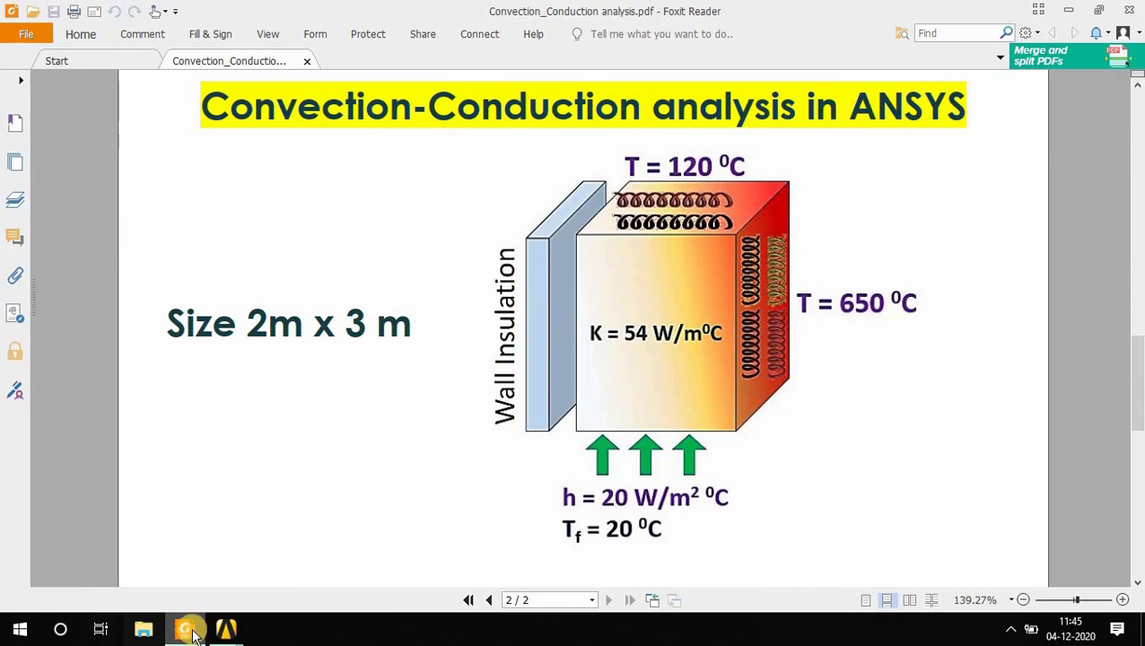
Review the boundary-condition sketch in Foxit Reader and minimize it to return to ANSYS.
{"action": "left_click", "coordinate": [198, 632]}
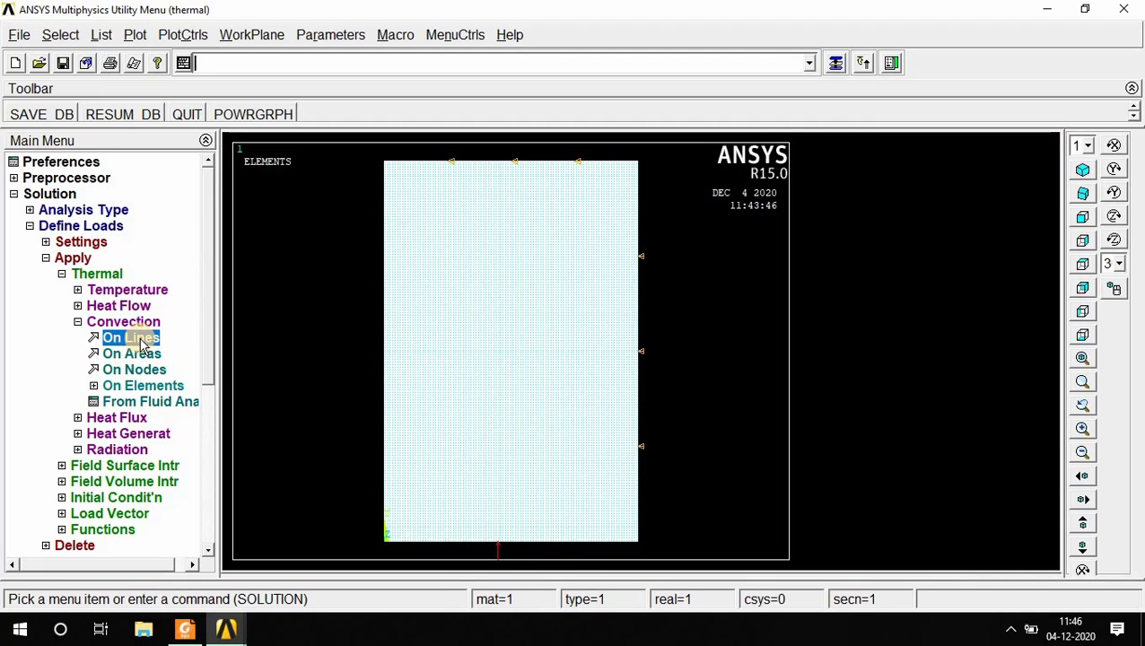
Apply a convection load with film coefficient 0 to the plate's left edge.
{"action": "left_click", "coordinate": [144, 343]}
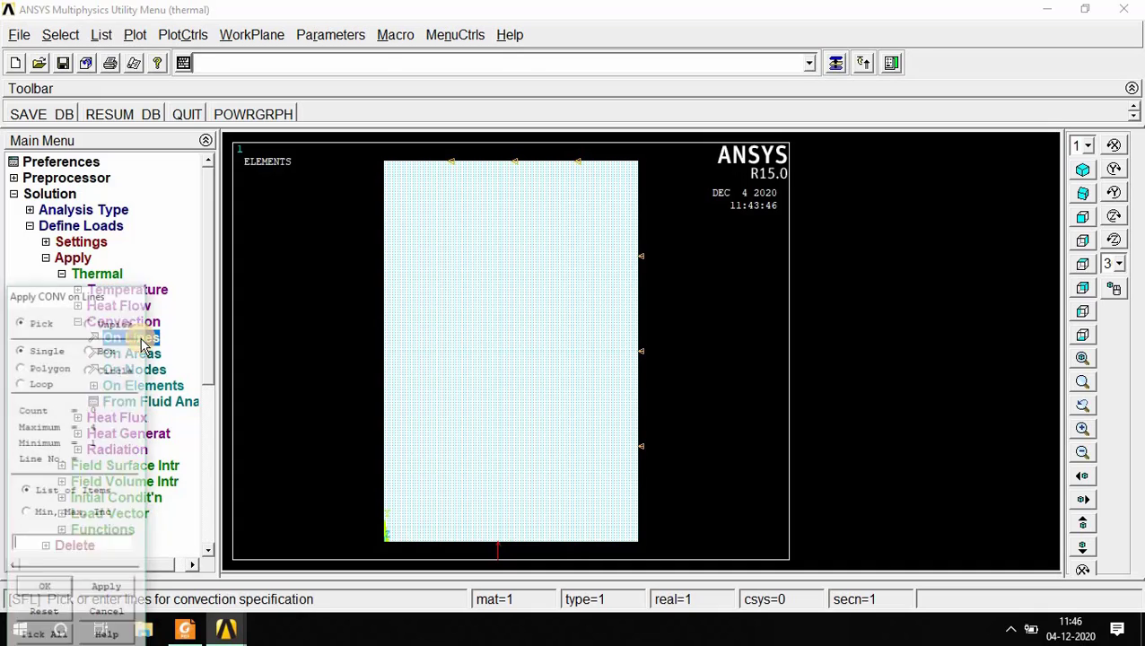
{"action": "left_click", "coordinate": [392, 310]}
{"action": "left_click", "coordinate": [45, 590]}
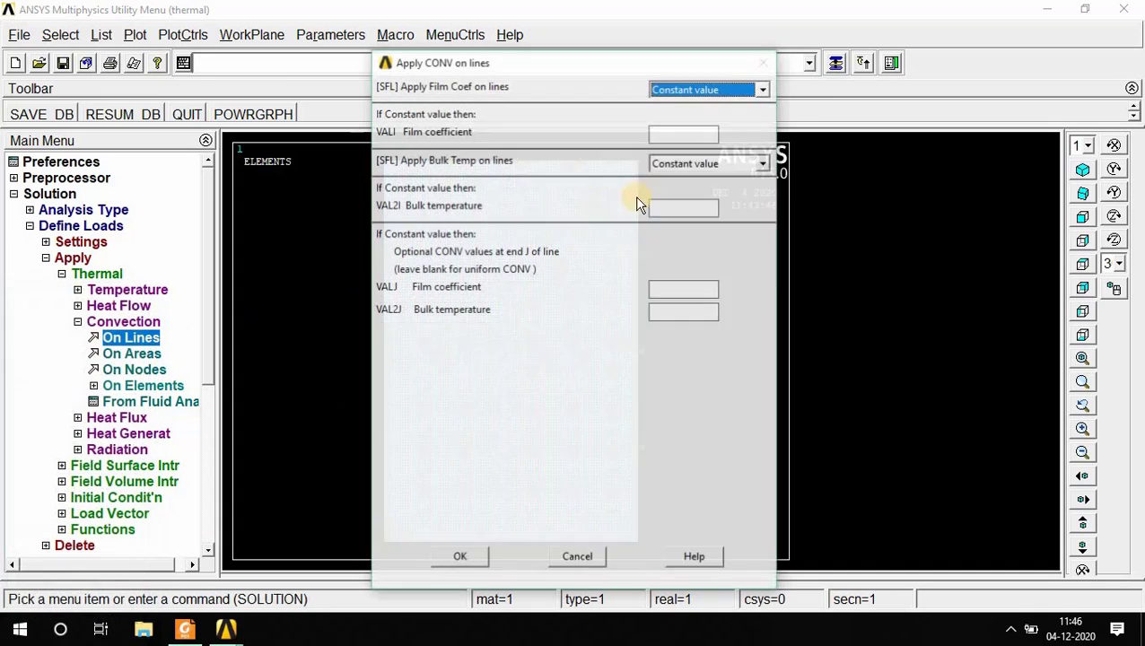
{"action": "left_click", "coordinate": [683, 130]}
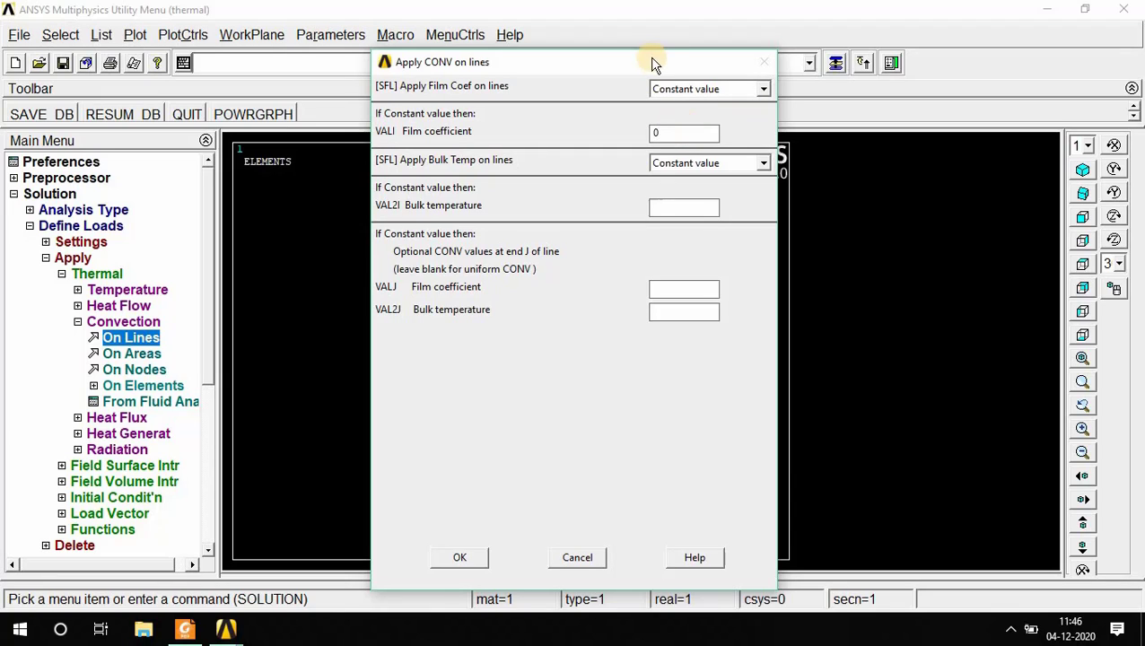
{"action": "left_click", "coordinate": [467, 559]}
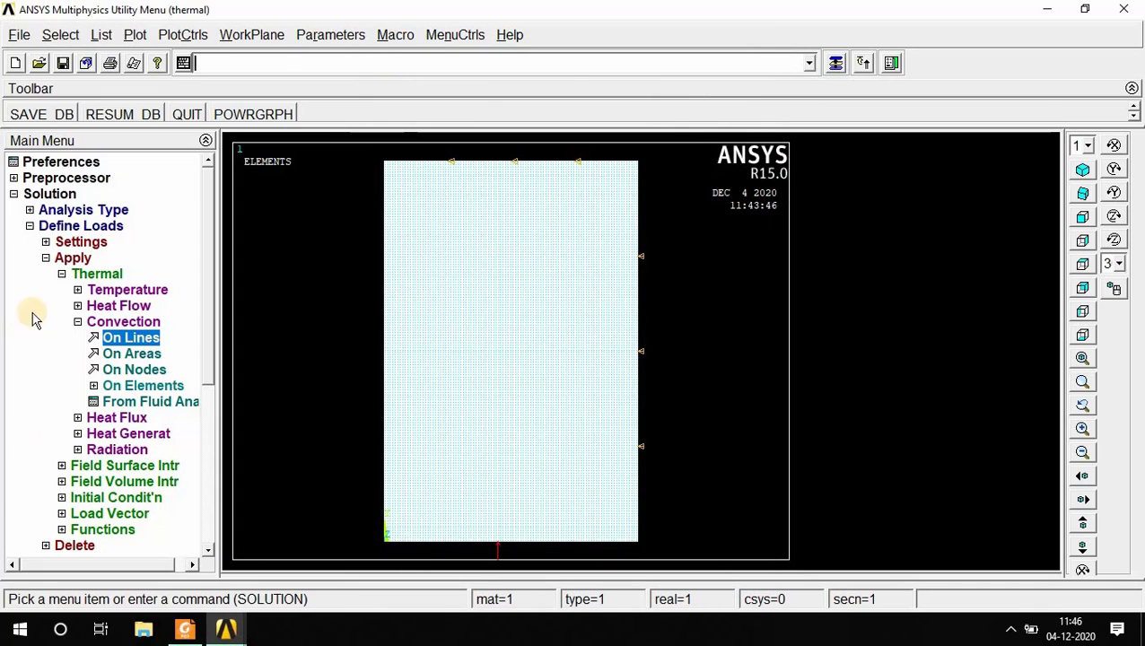
Solve the current load step, then dismiss the 'Solution is done!' note and /STATUS window.
{"action": "left_click", "coordinate": [32, 230]}
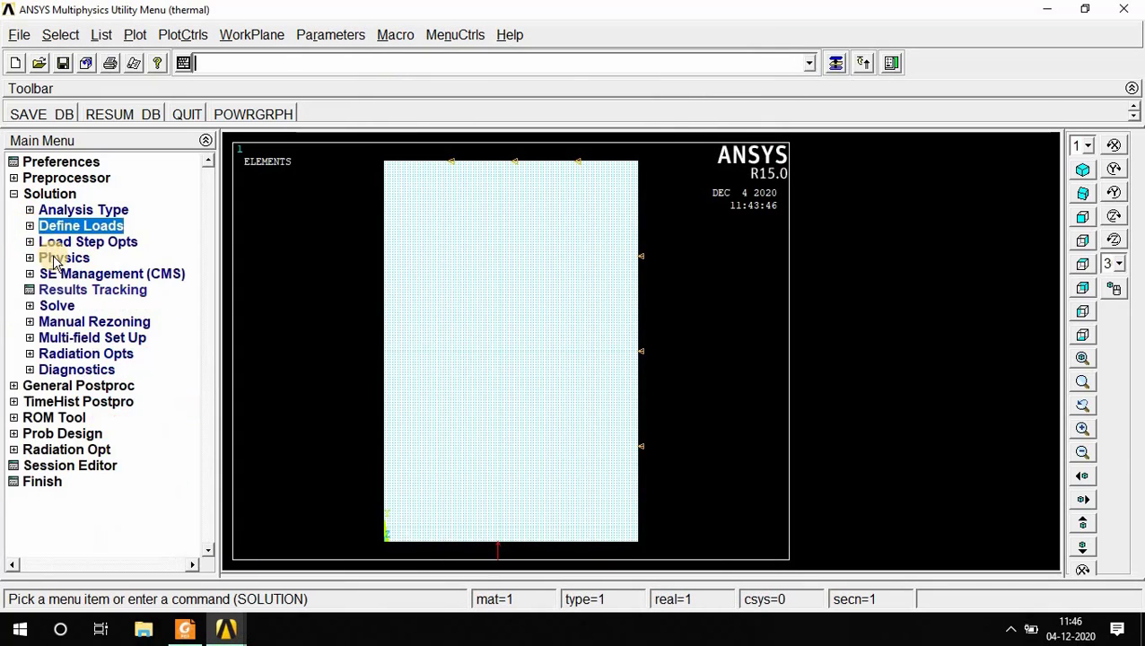
{"action": "left_click", "coordinate": [54, 306]}
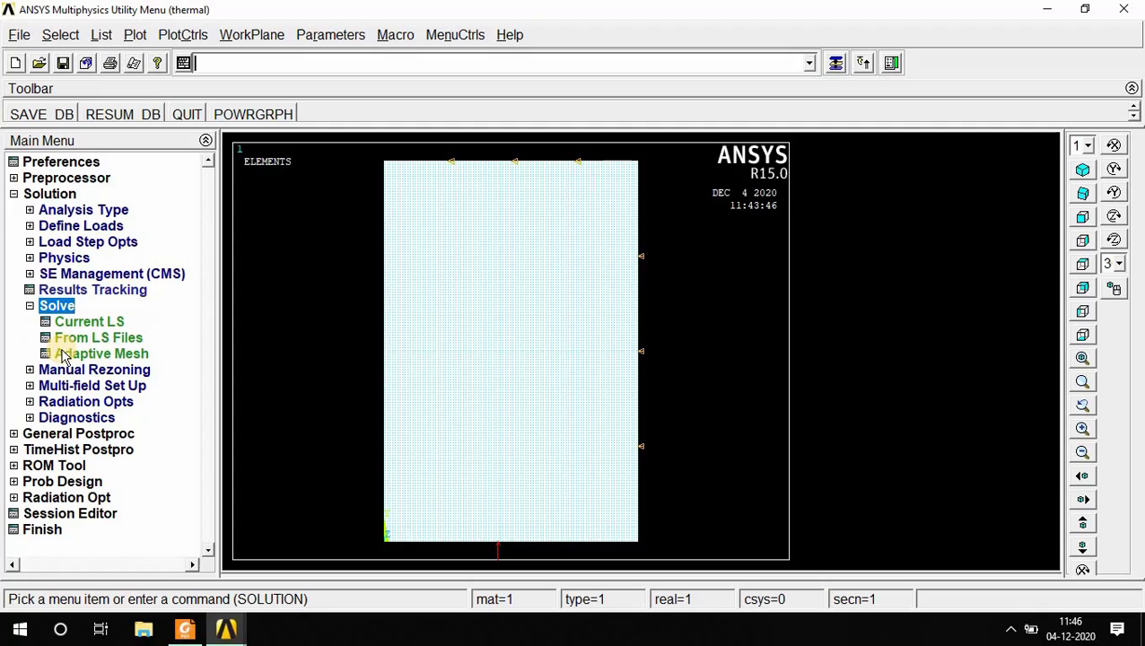
{"action": "left_click", "coordinate": [106, 322]}
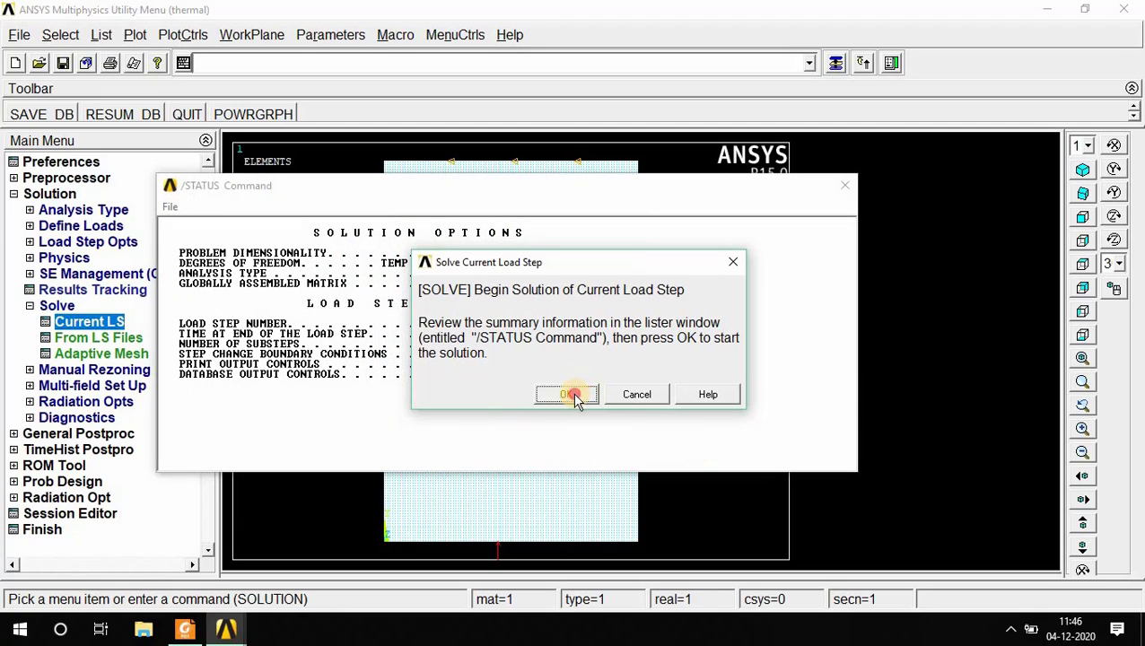
{"action": "left_click", "coordinate": [573, 394]}
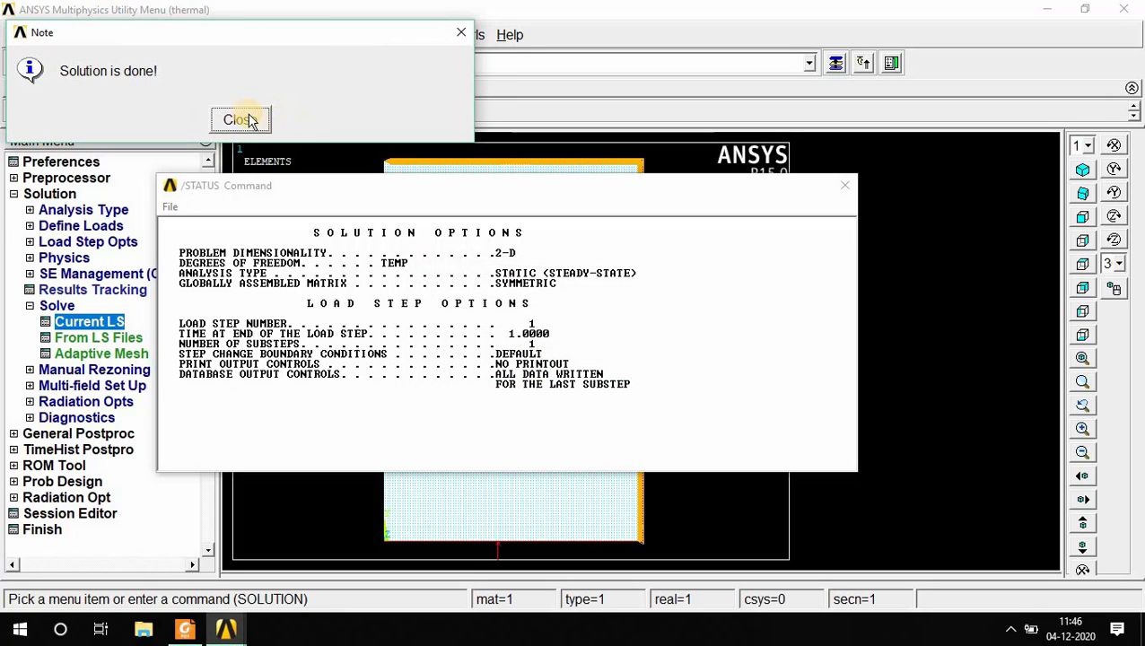
{"action": "left_click", "coordinate": [240, 120]}
{"action": "left_click", "coordinate": [845, 186]}
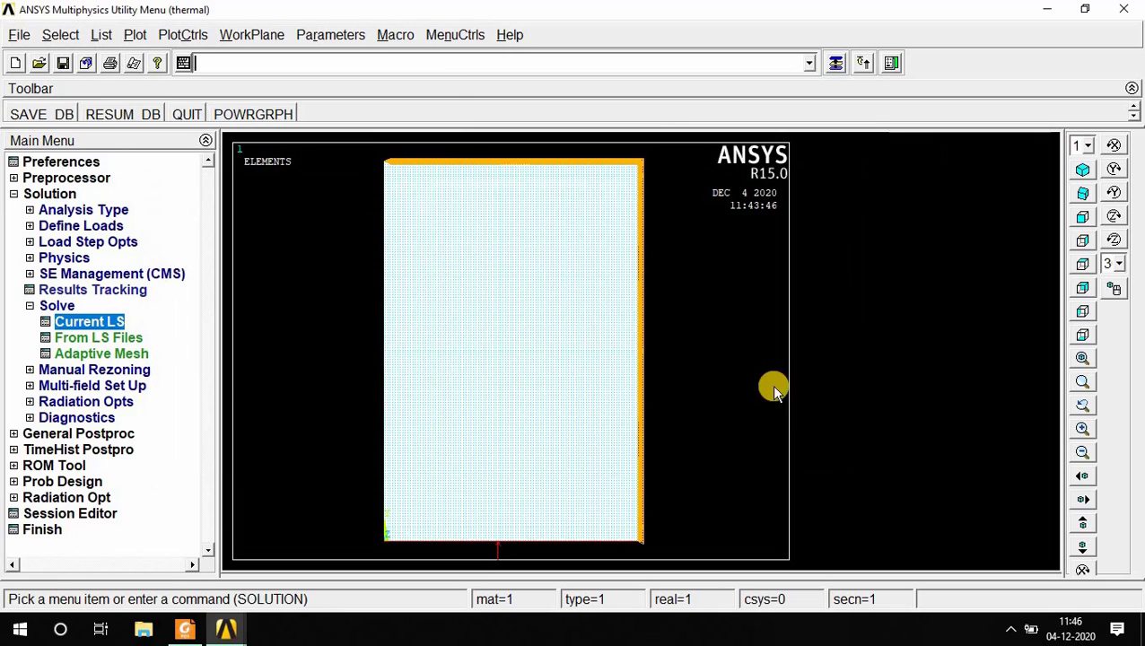
Plot the DOF Solution Nodal Temperature contour on the plate, ranging from 120 to 650.
{"action": "left_click", "coordinate": [30, 306]}
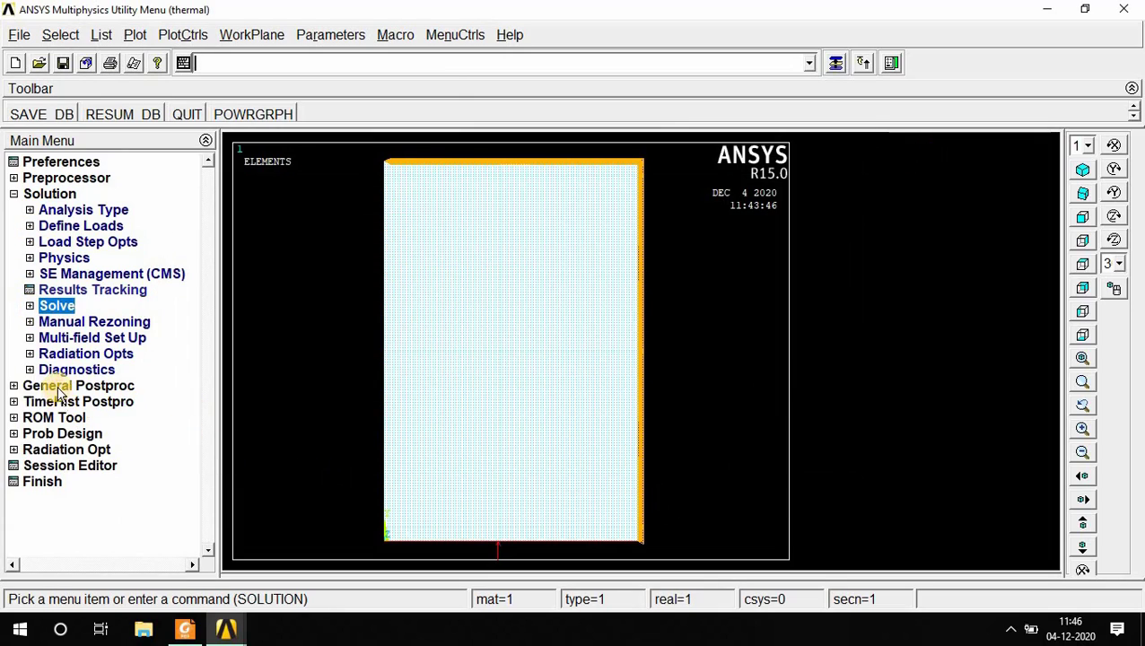
{"action": "left_click", "coordinate": [61, 386]}
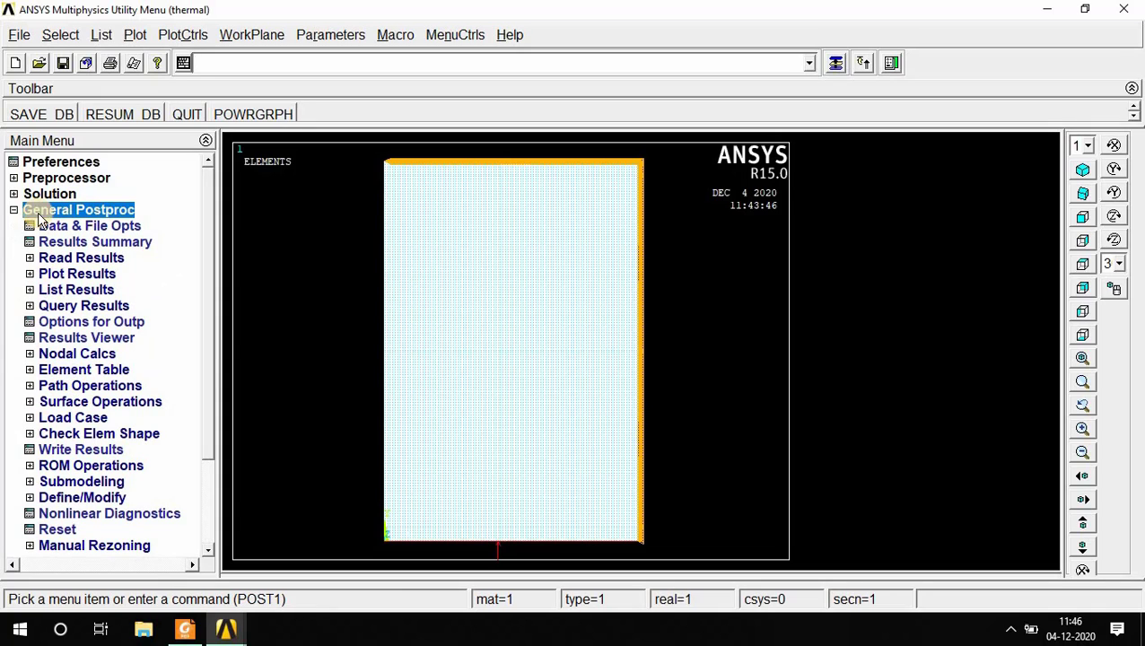
{"action": "left_click", "coordinate": [81, 274]}
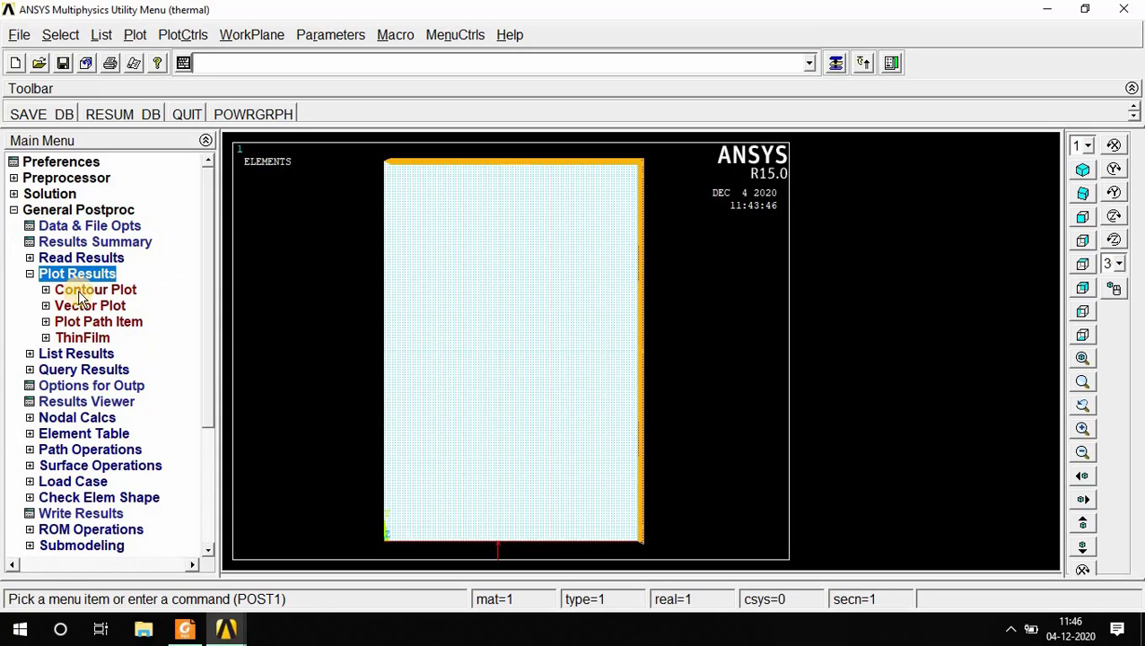
{"action": "left_click", "coordinate": [83, 290]}
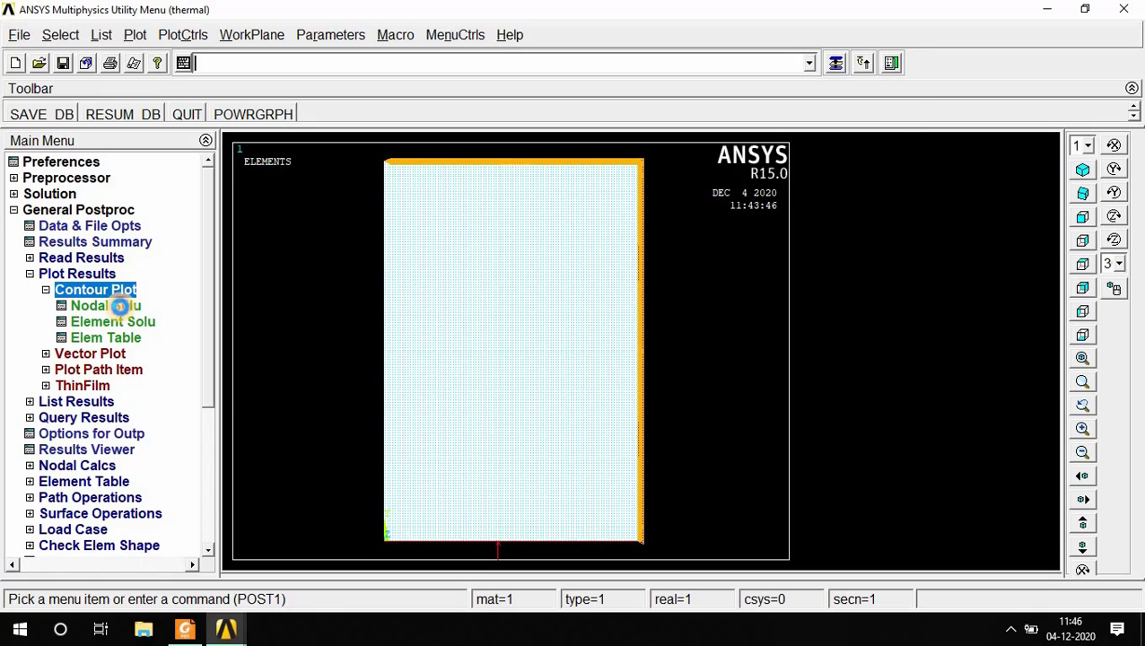
{"action": "left_click", "coordinate": [118, 306]}
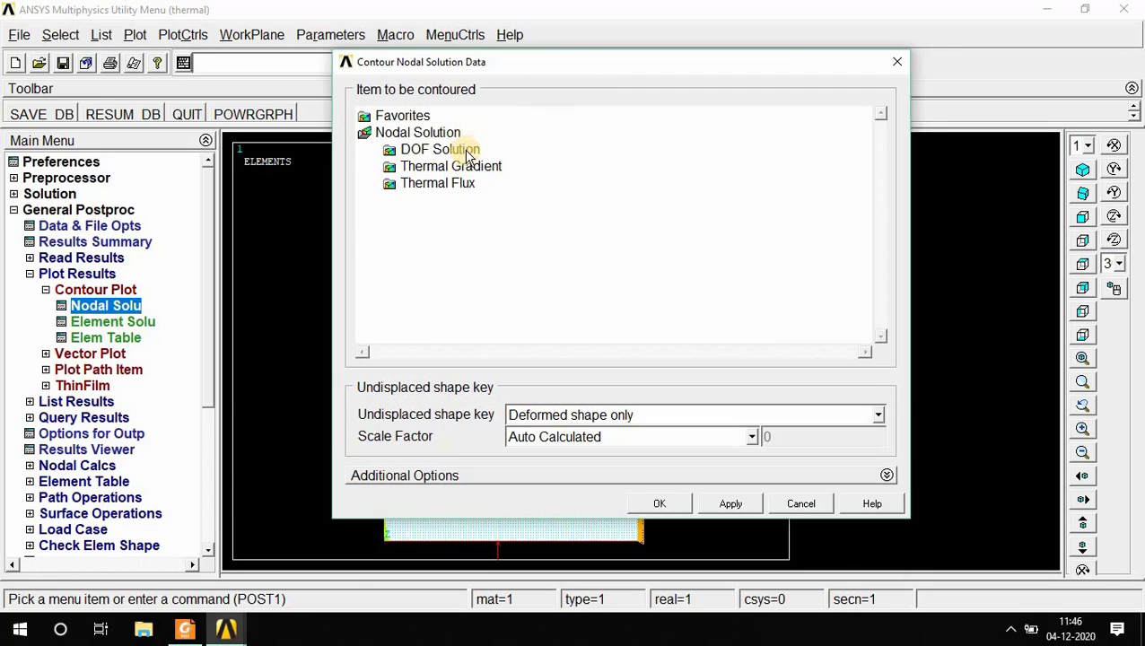
{"action": "left_click", "coordinate": [469, 151]}
{"action": "left_click", "coordinate": [508, 168]}
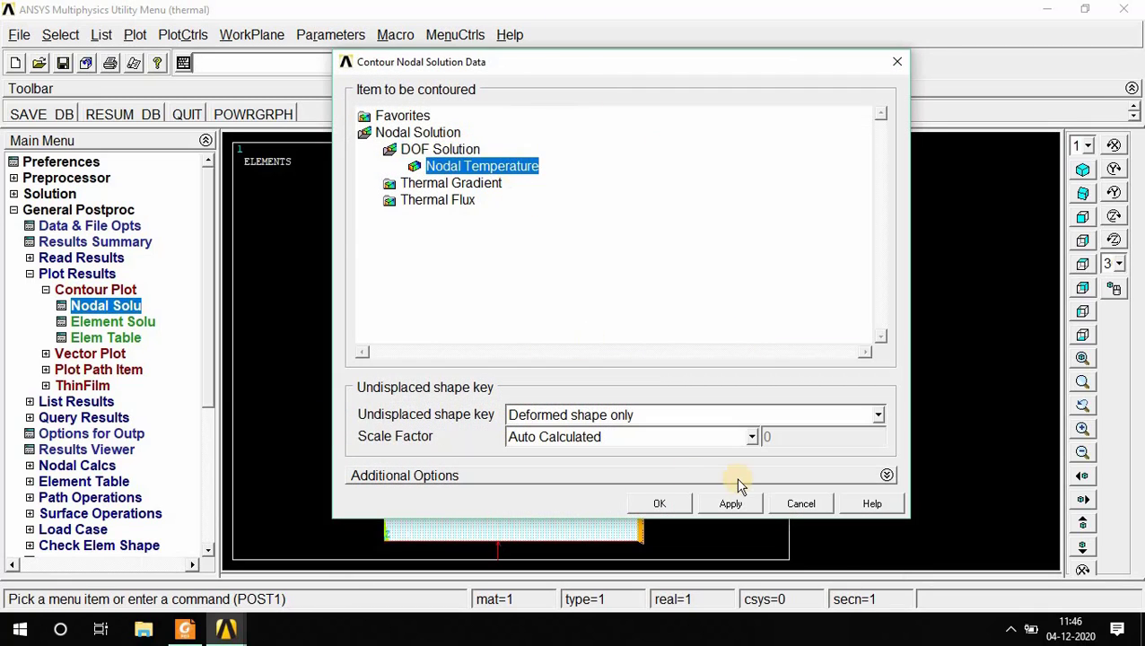
{"action": "left_click", "coordinate": [673, 504]}
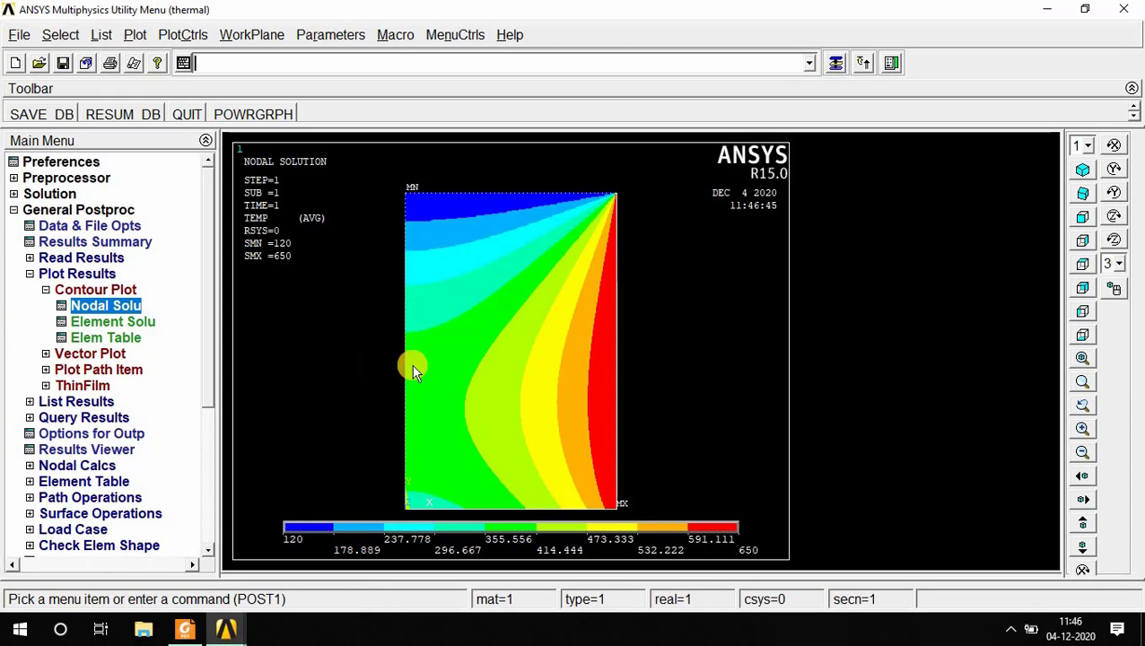
{"action": "left_click", "coordinate": [94, 404]}
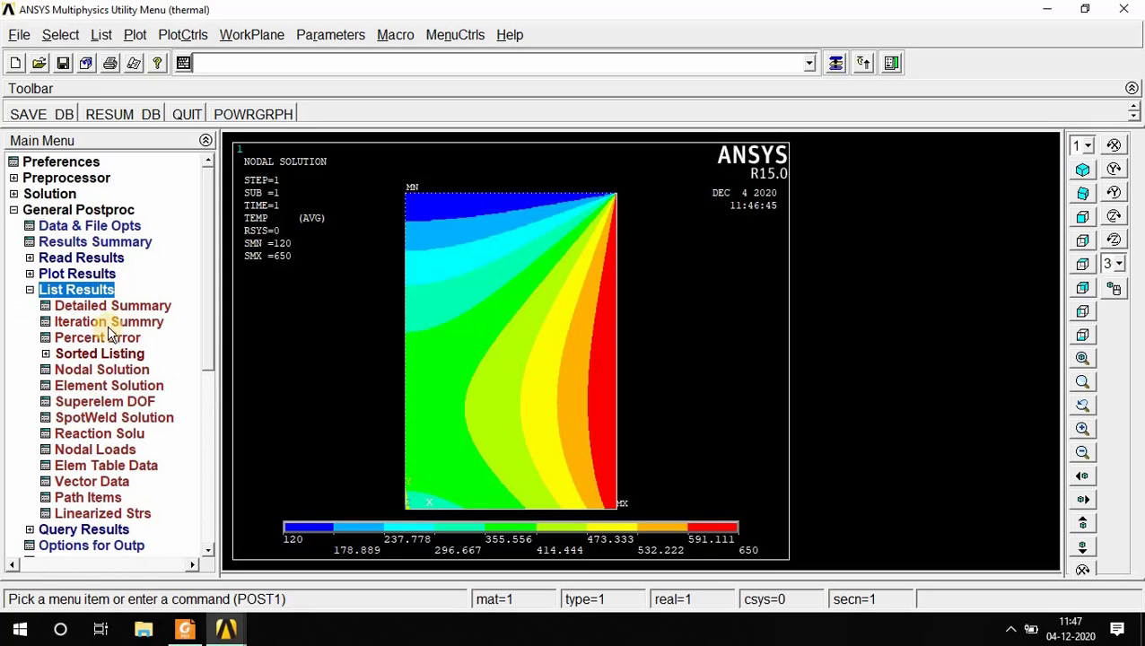
{"action": "left_click", "coordinate": [102, 370]}
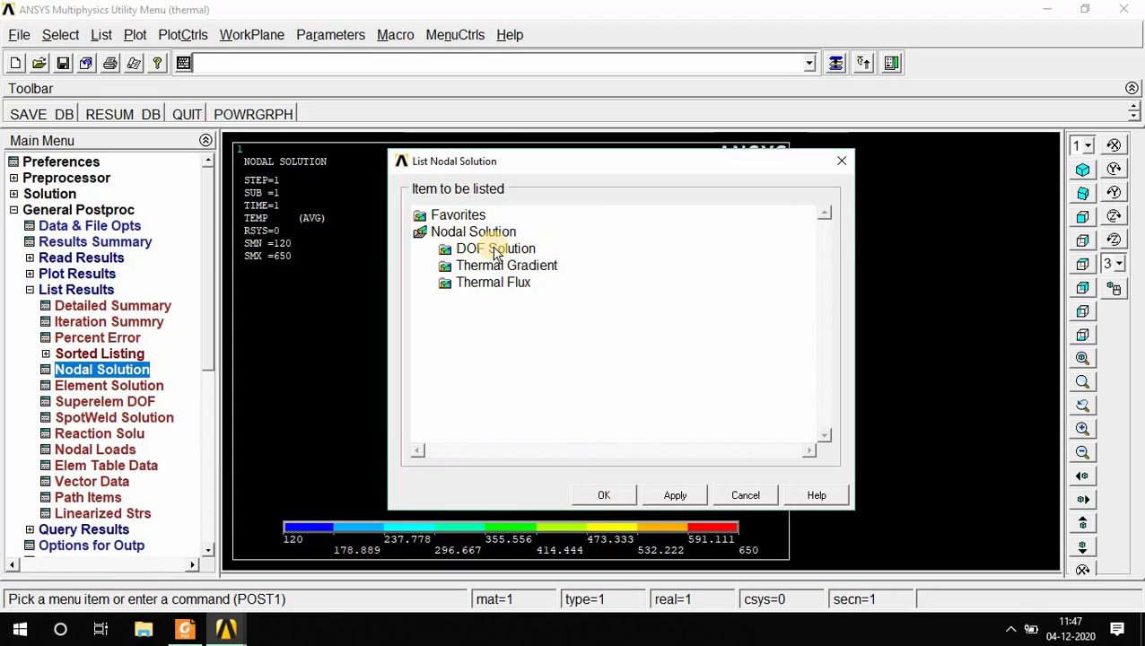
{"action": "double_click", "coordinate": [493, 249]}
{"action": "left_click", "coordinate": [551, 267]}
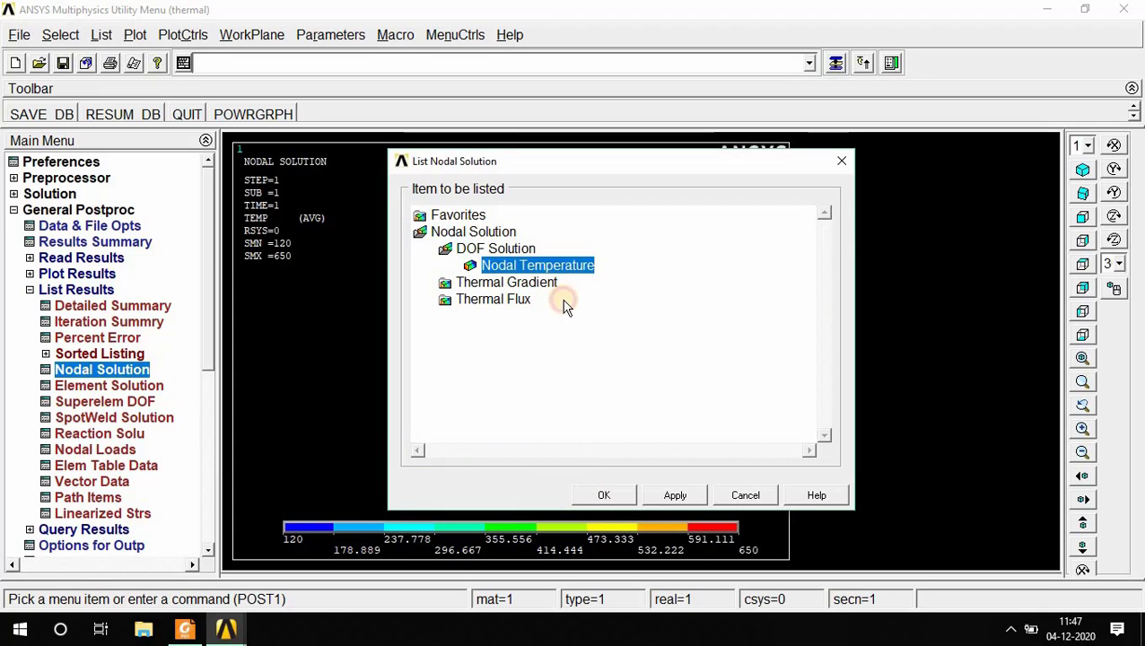
{"action": "left_click", "coordinate": [618, 498]}
{"action": "scroll", "coordinate": [334, 336], "scroll_direction": "down", "scroll_amount": 1}
{"action": "scroll", "coordinate": [337, 335], "scroll_direction": "down", "scroll_amount": 20}
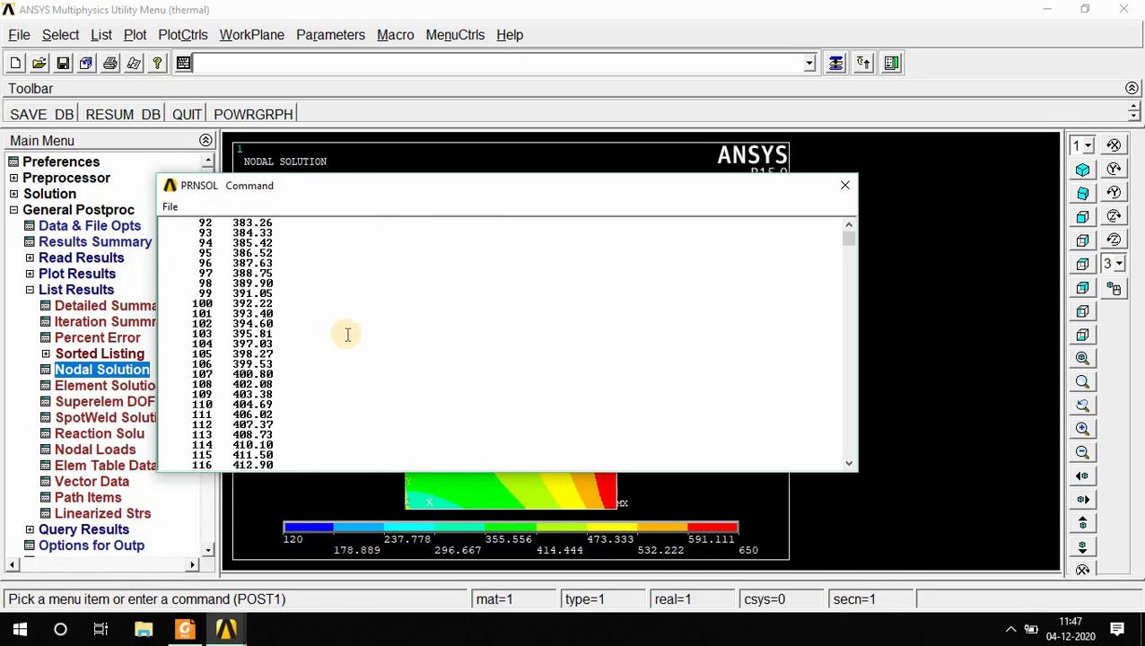
{"action": "scroll", "coordinate": [346, 333], "scroll_direction": "up", "scroll_amount": 4}
{"action": "scroll", "coordinate": [343, 331], "scroll_direction": "down", "scroll_amount": 16}
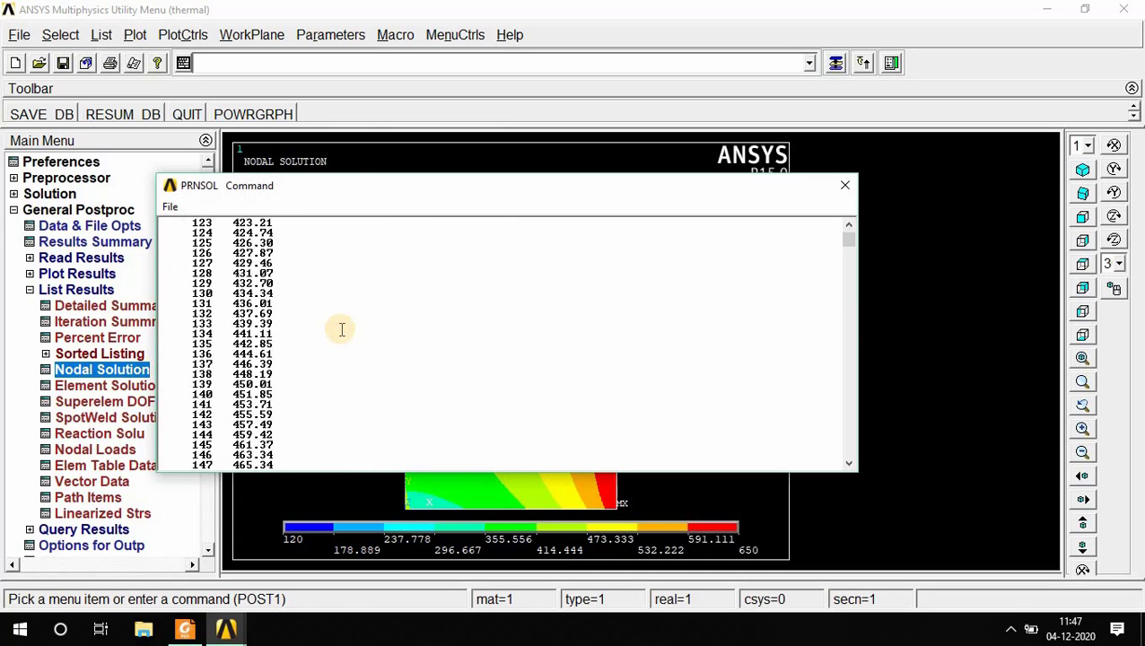
{"action": "scroll", "coordinate": [342, 332], "scroll_direction": "down", "scroll_amount": 20}
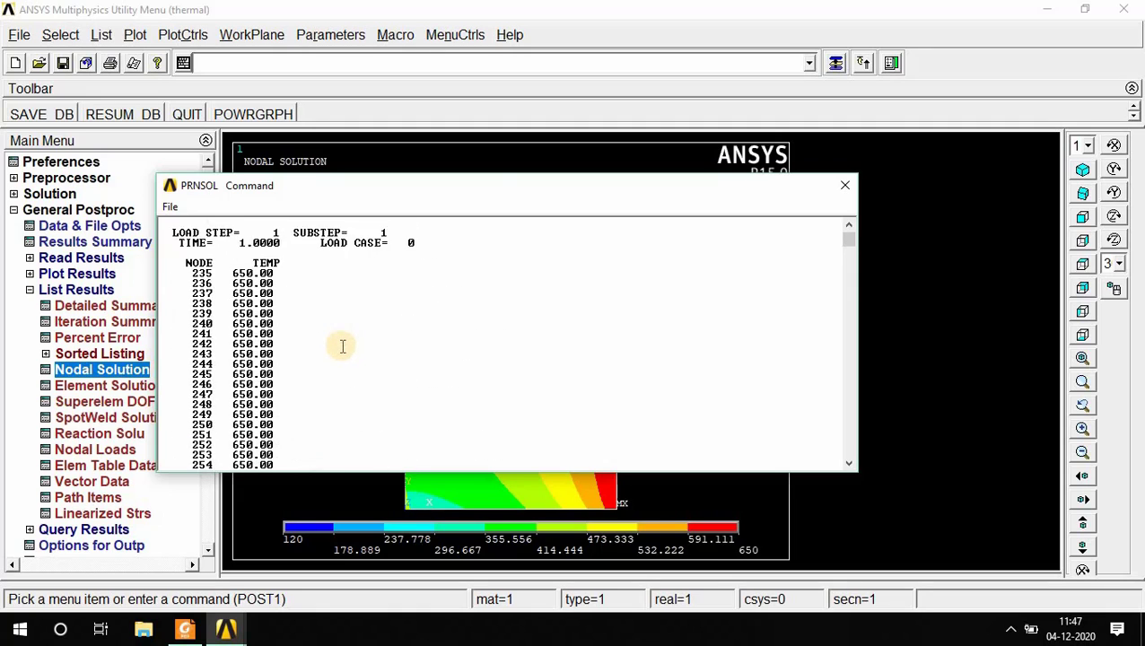
{"action": "scroll", "coordinate": [343, 348], "scroll_direction": "down", "scroll_amount": 20}
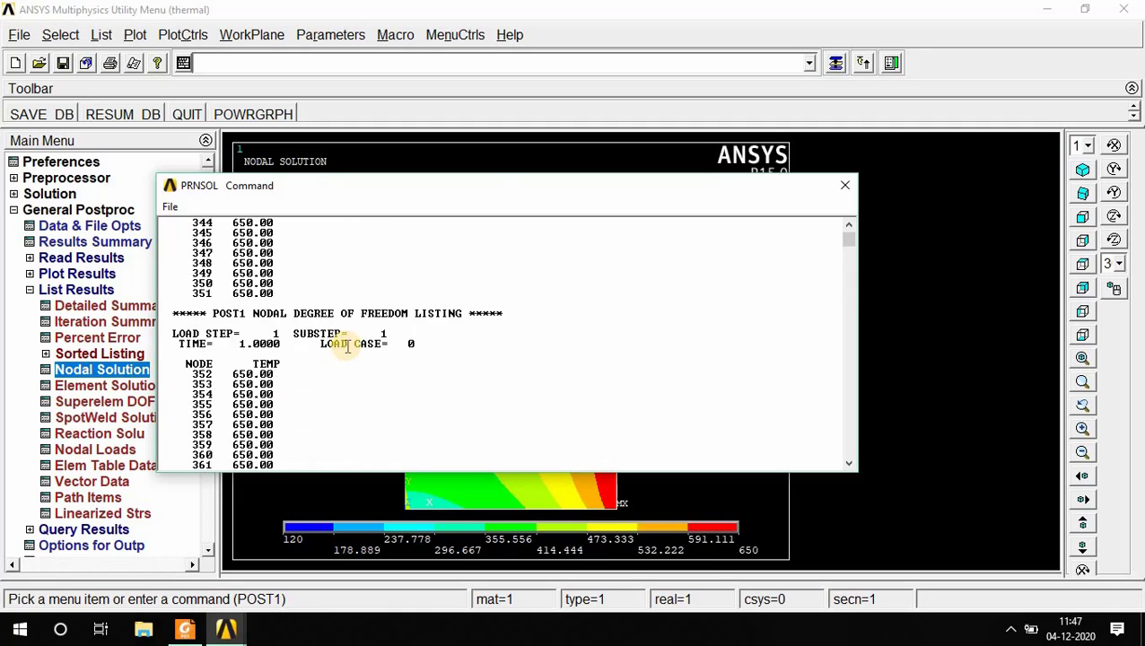
{"action": "scroll", "coordinate": [344, 351], "scroll_direction": "down", "scroll_amount": 20}
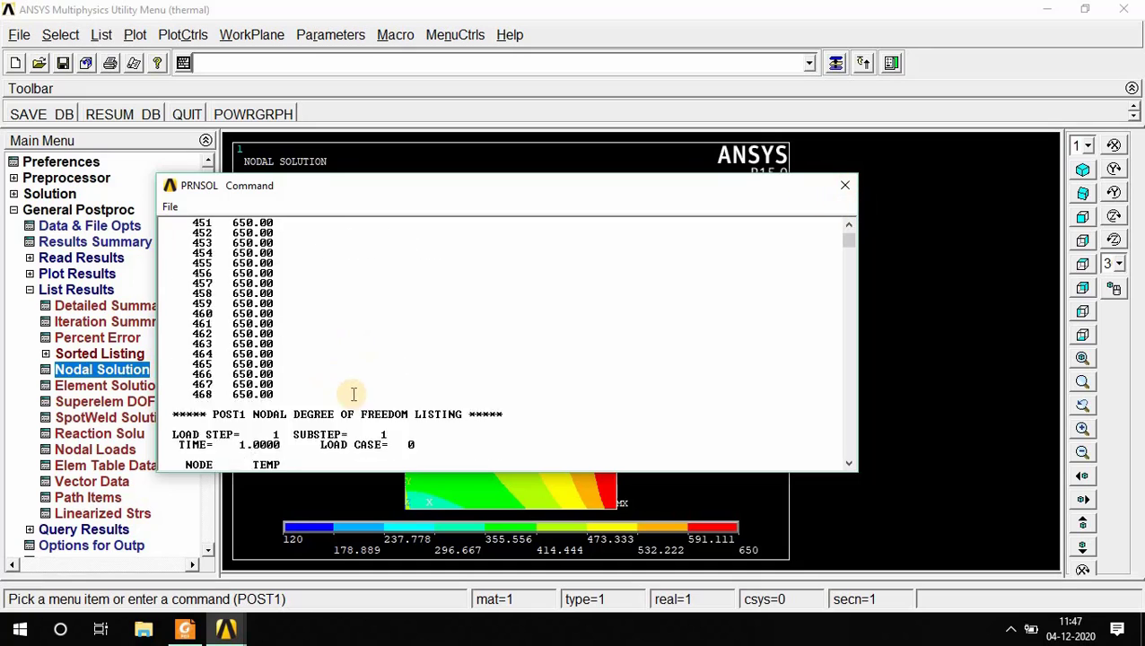
{"action": "scroll", "coordinate": [346, 392], "scroll_direction": "down", "scroll_amount": 10}
{"action": "scroll", "coordinate": [335, 386], "scroll_direction": "up", "scroll_amount": 18}
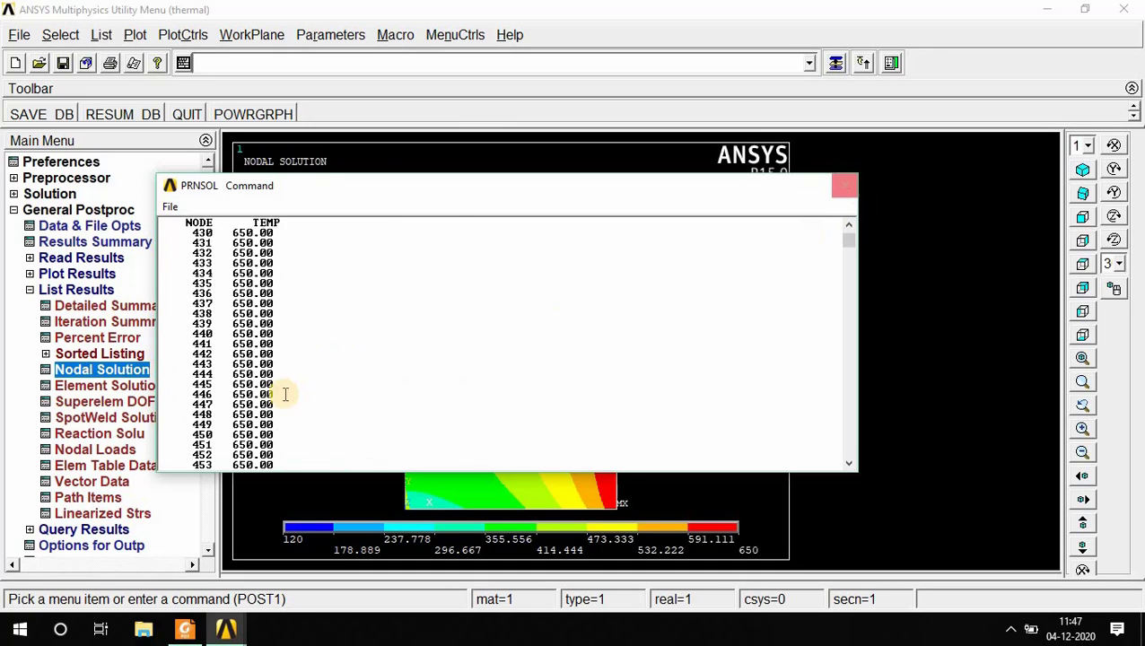
{"action": "scroll", "coordinate": [292, 380], "scroll_direction": "up", "scroll_amount": 2}
{"action": "scroll", "coordinate": [296, 380], "scroll_direction": "down", "scroll_amount": 16}
{"action": "left_click", "coordinate": [845, 185]}
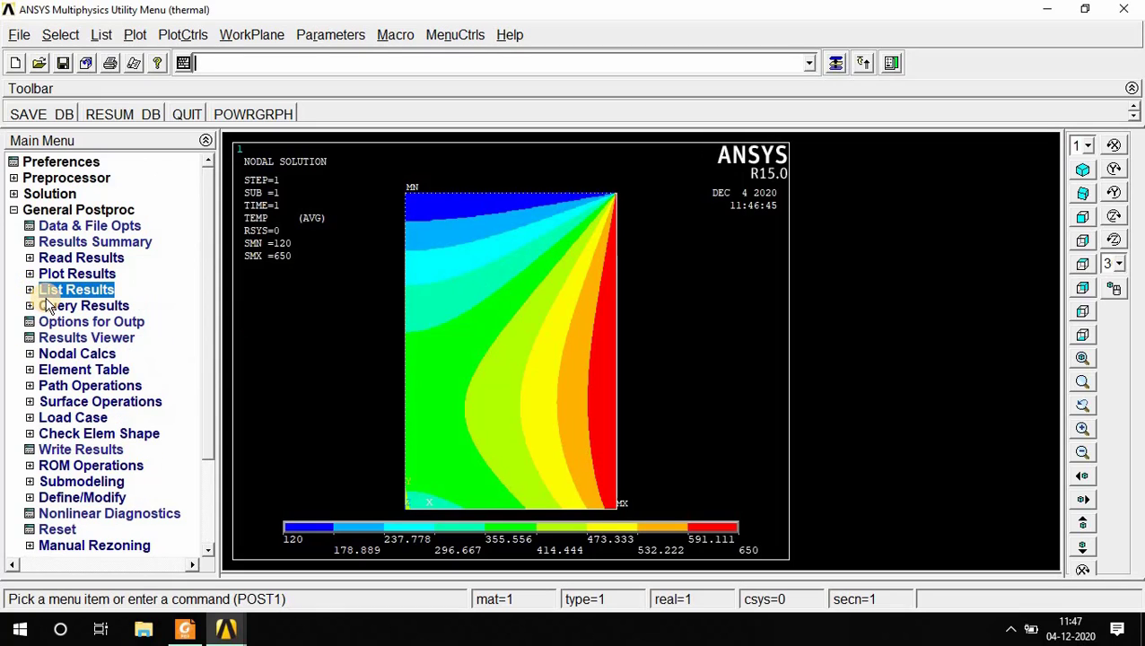